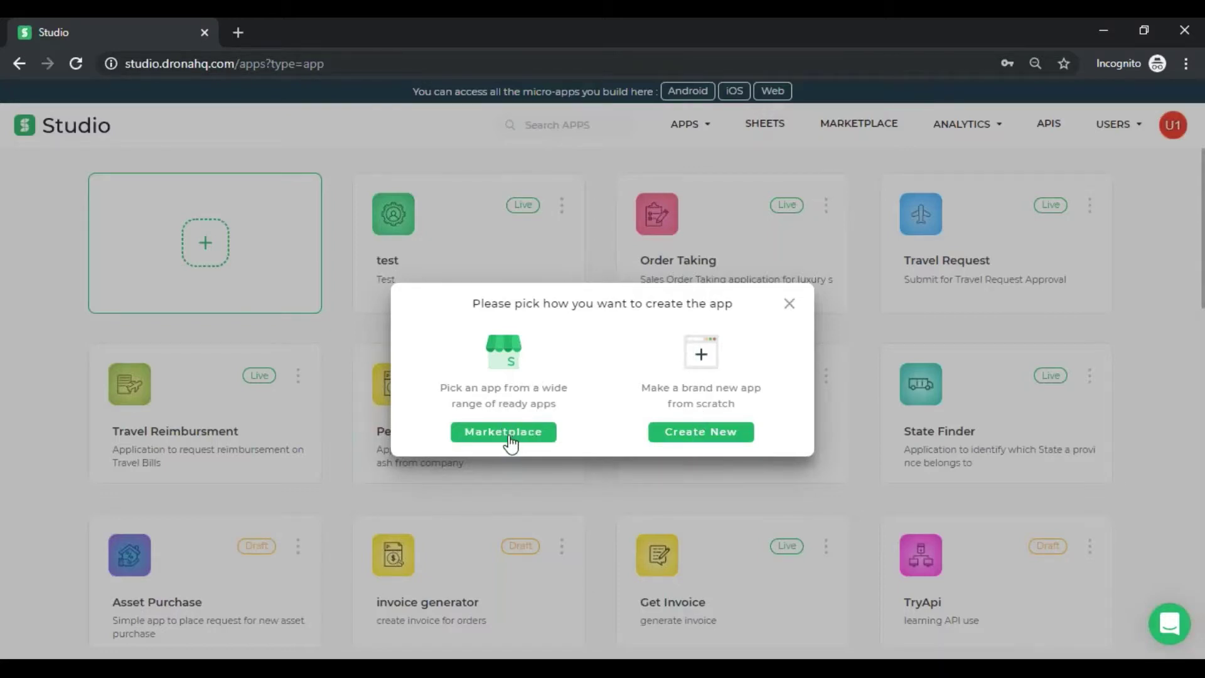
# - Look over the ready-made app templates in the marketplace and close it
pyautogui.click(504, 437)
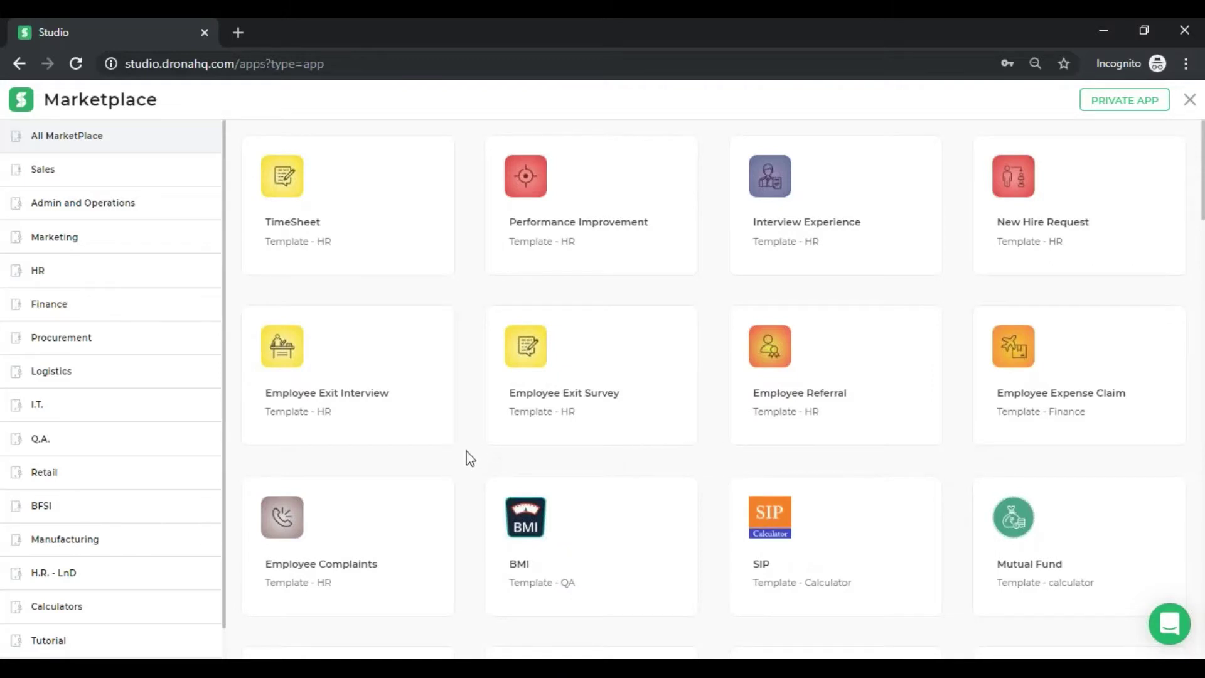
pyautogui.click(1190, 100)
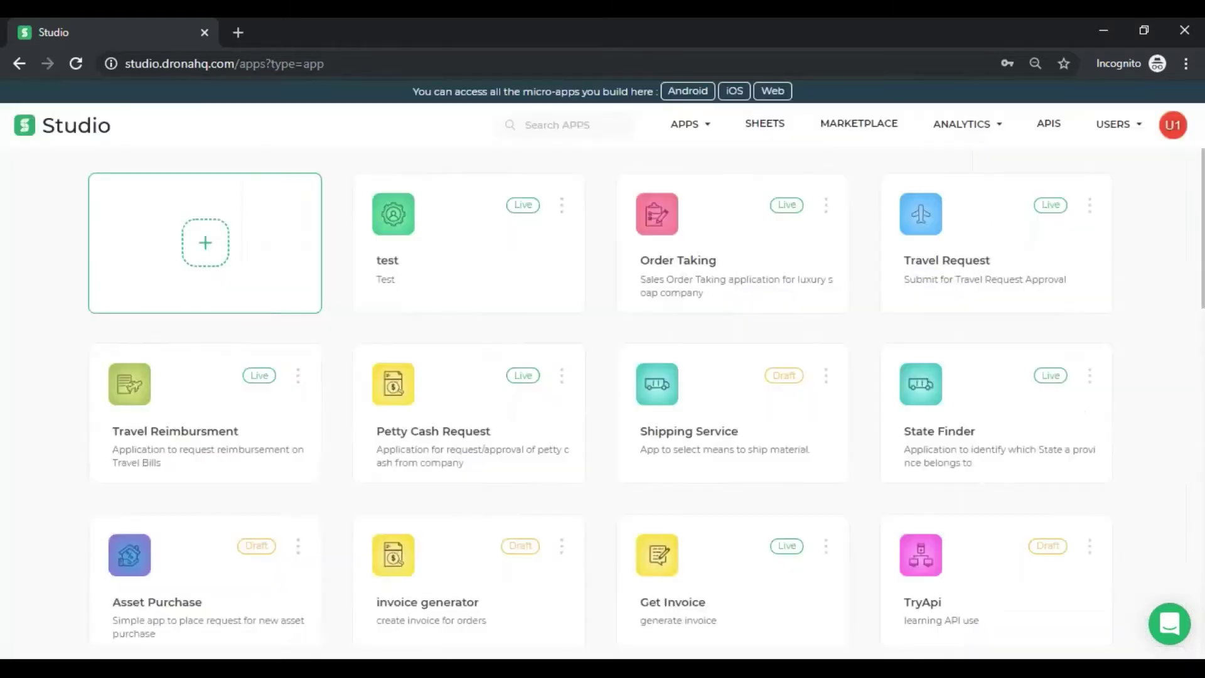
# - Start a brand-new app from scratch and name it "Business Travel"
pyautogui.click(204, 242)
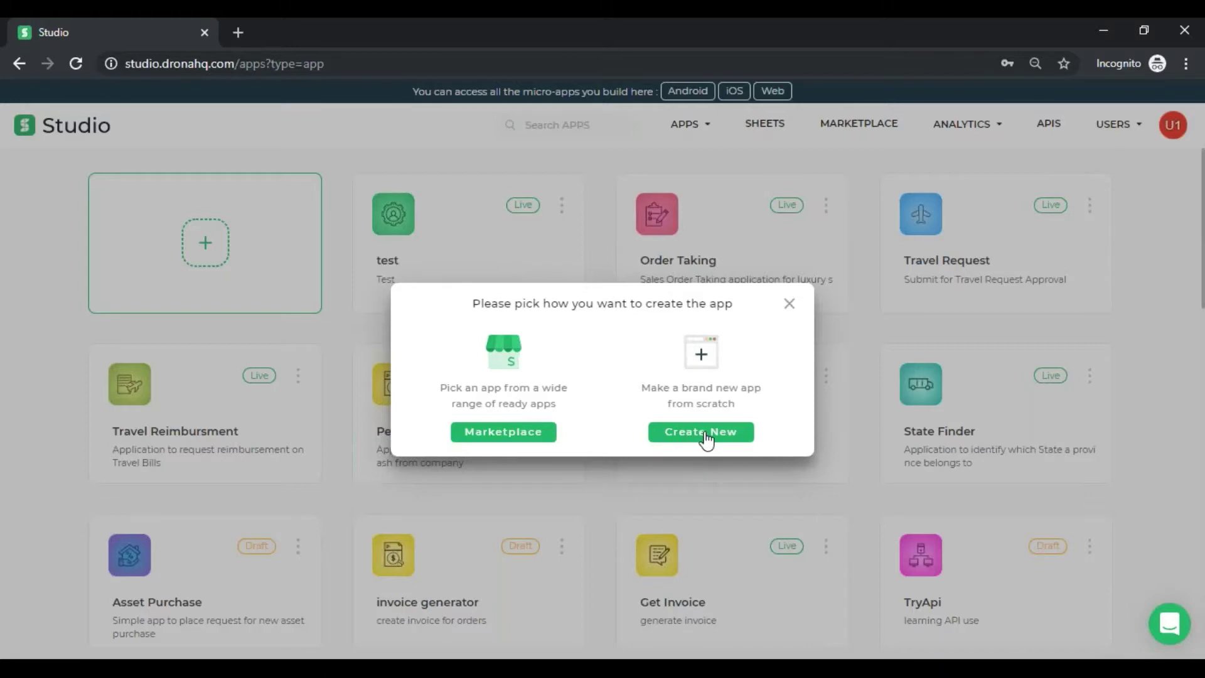
pyautogui.click(707, 439)
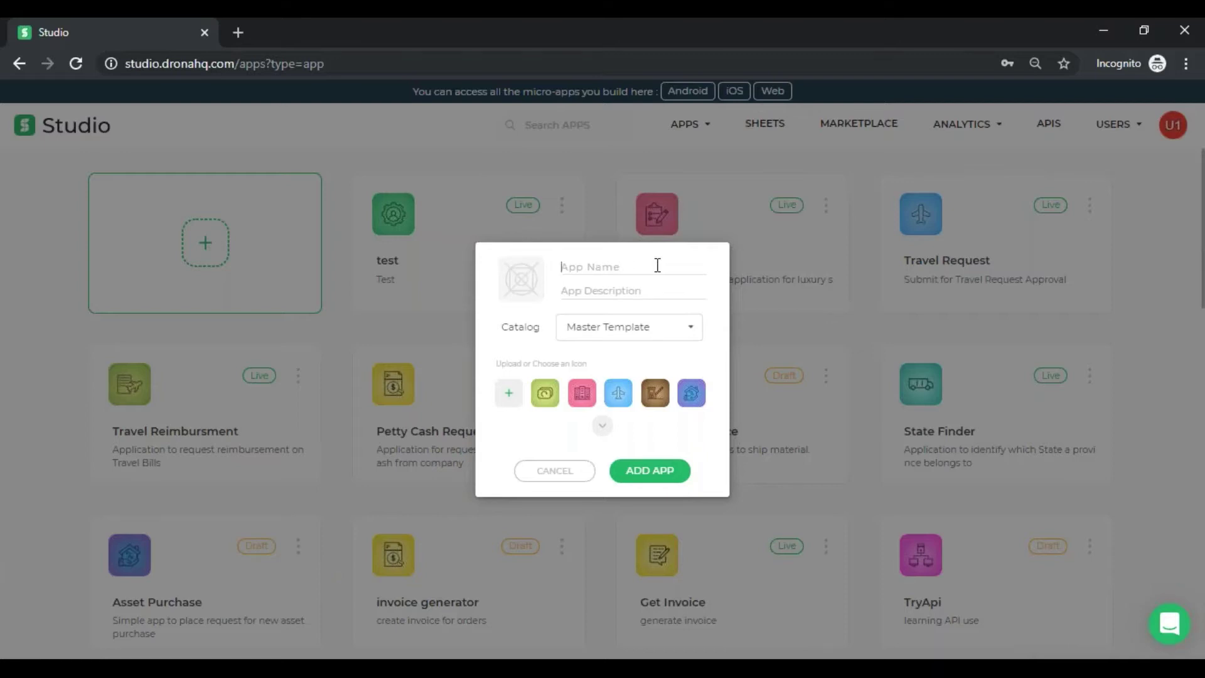
pyautogui.write('Tr')
pyautogui.press('BackSpace')
pyautogui.press('BackSpace')
pyautogui.write('Bu')
# - Enter the app description "place request for business travel booking of flight and hotel"
pyautogui.write('place')
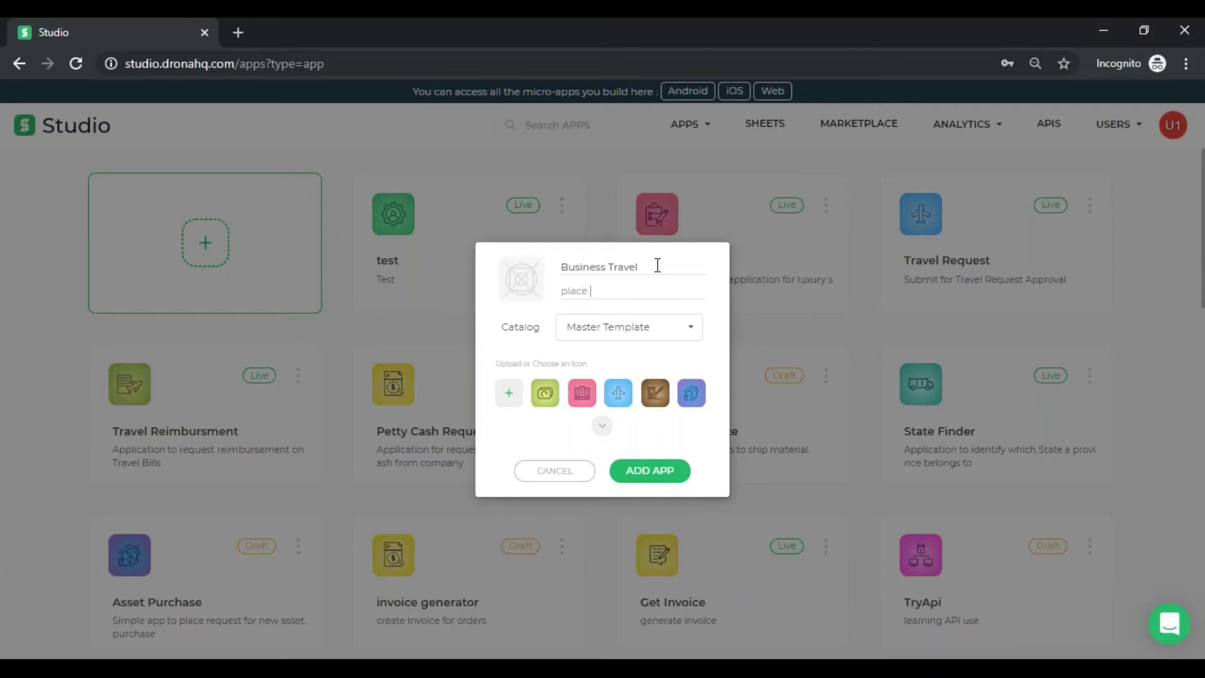
pyautogui.write(' reques')
pyautogui.write('t for business trave')
pyautogui.write('l booking o')
pyautogui.write('f flight and')
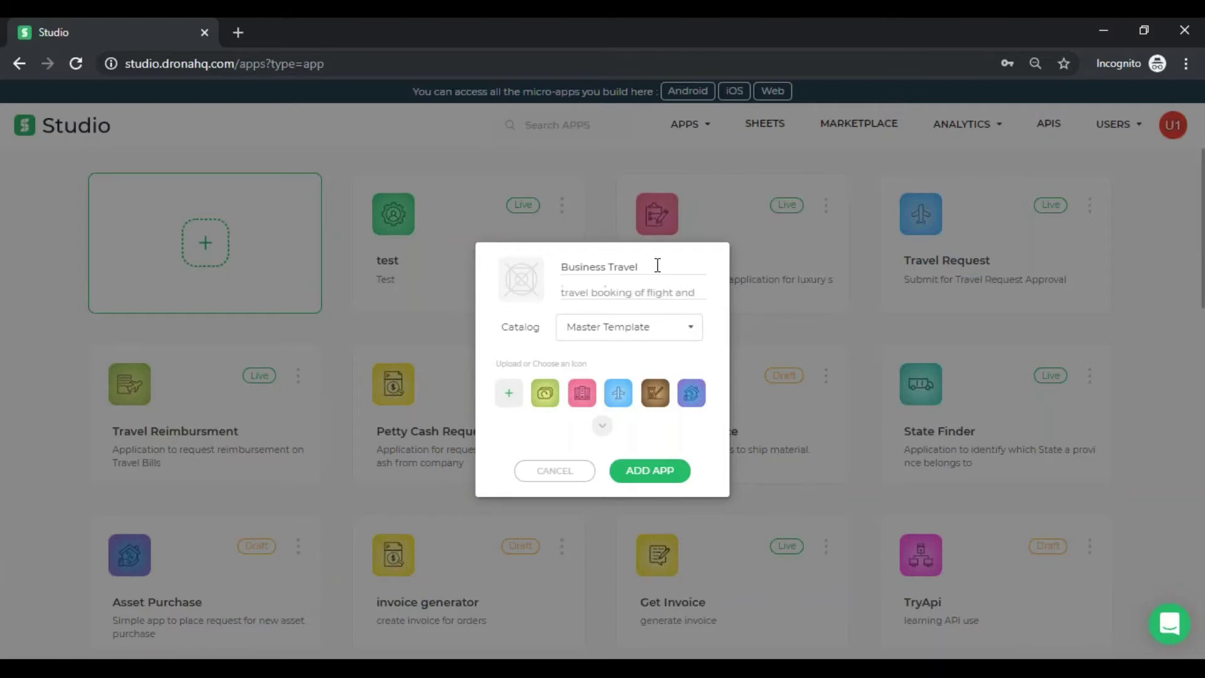
pyautogui.write(' ho')
# - Choose the Master Template catalog and the orange airplane-and-luggage icon, and add the app
pyautogui.click(644, 332)
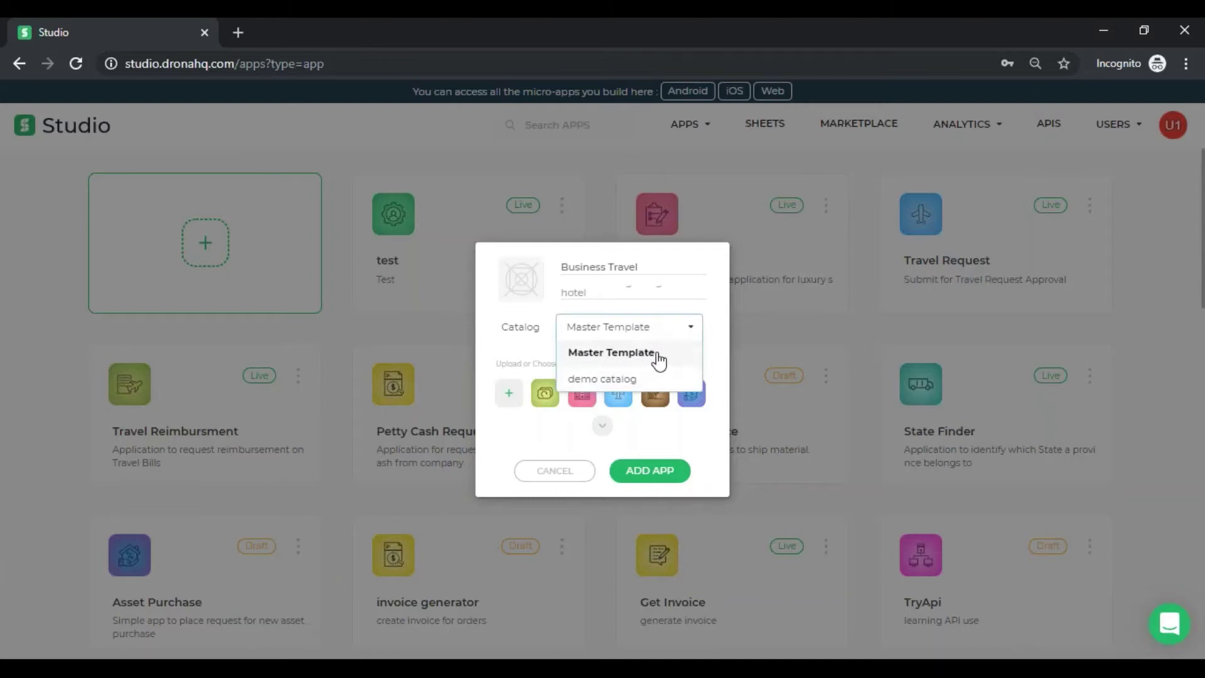
pyautogui.click(658, 359)
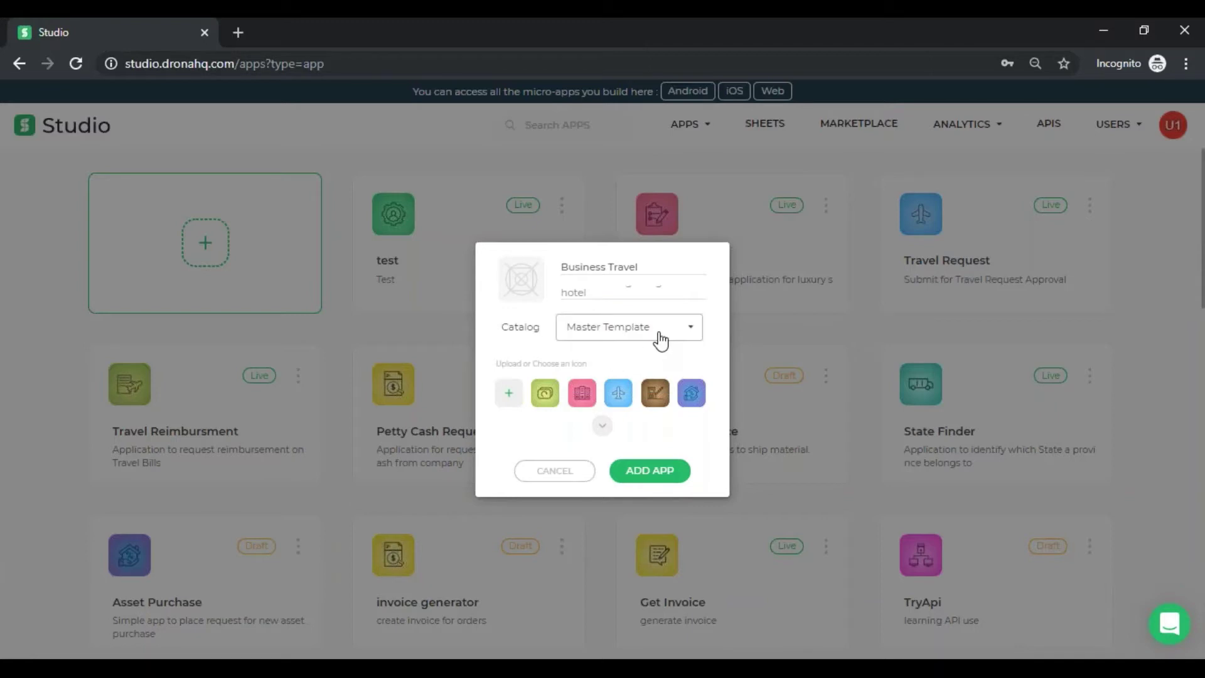
pyautogui.click(606, 428)
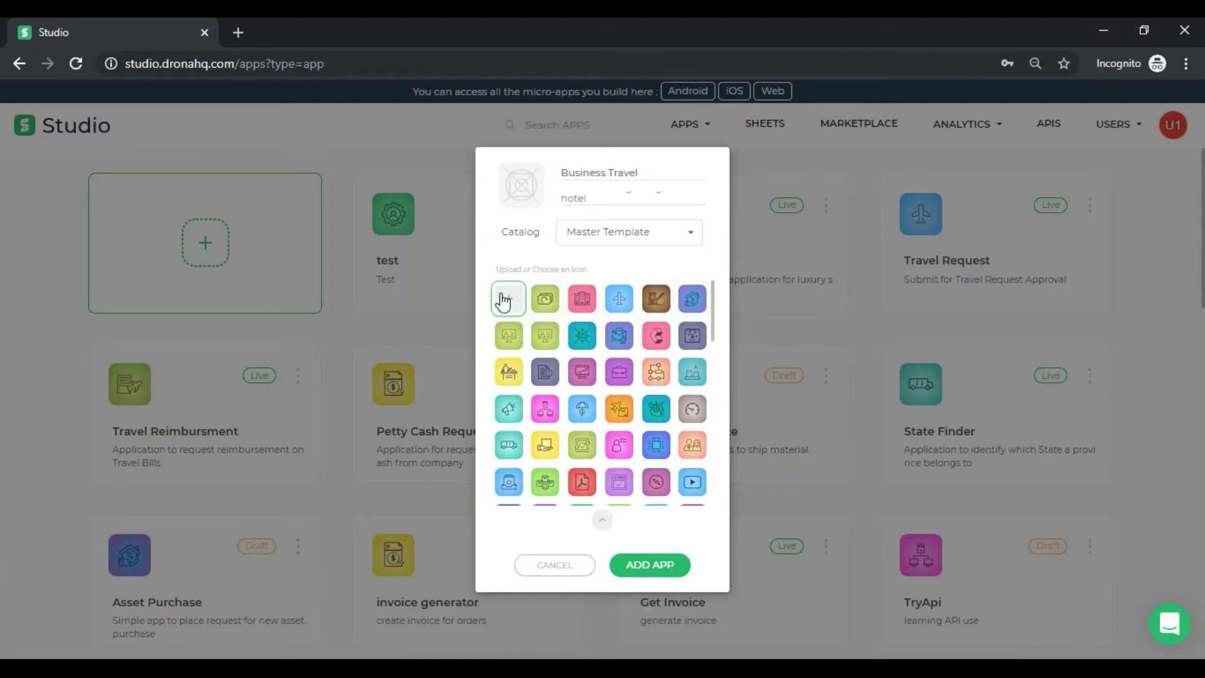
pyautogui.click(619, 412)
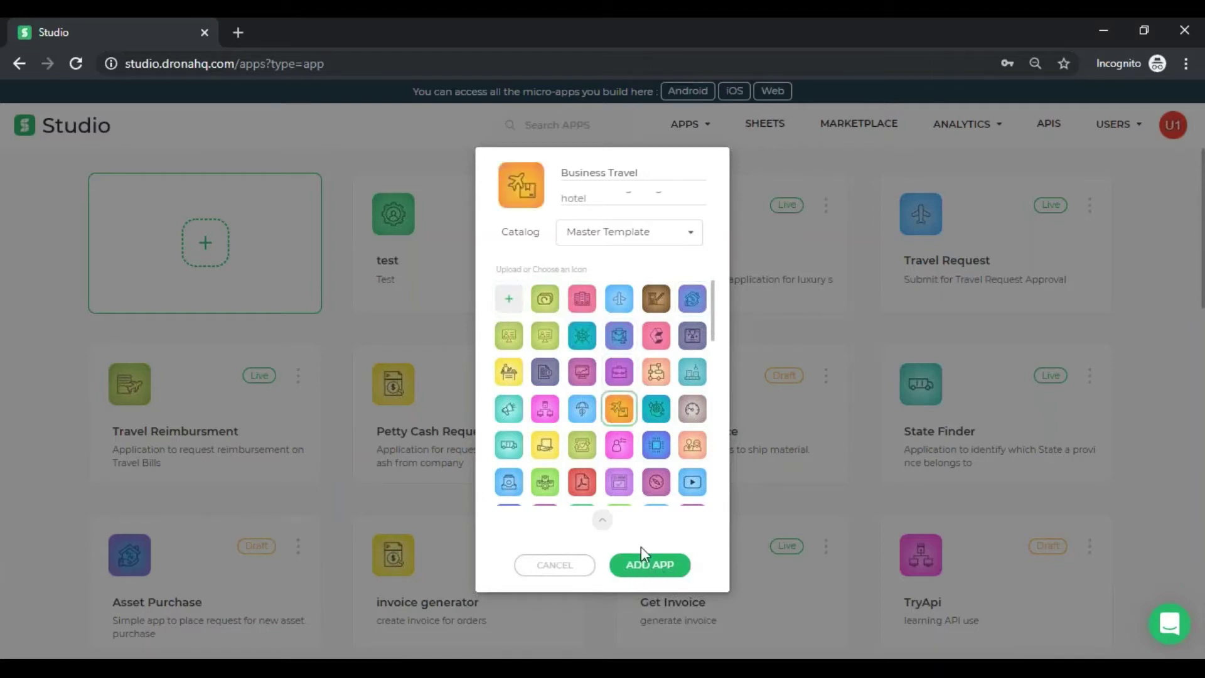
pyautogui.click(656, 572)
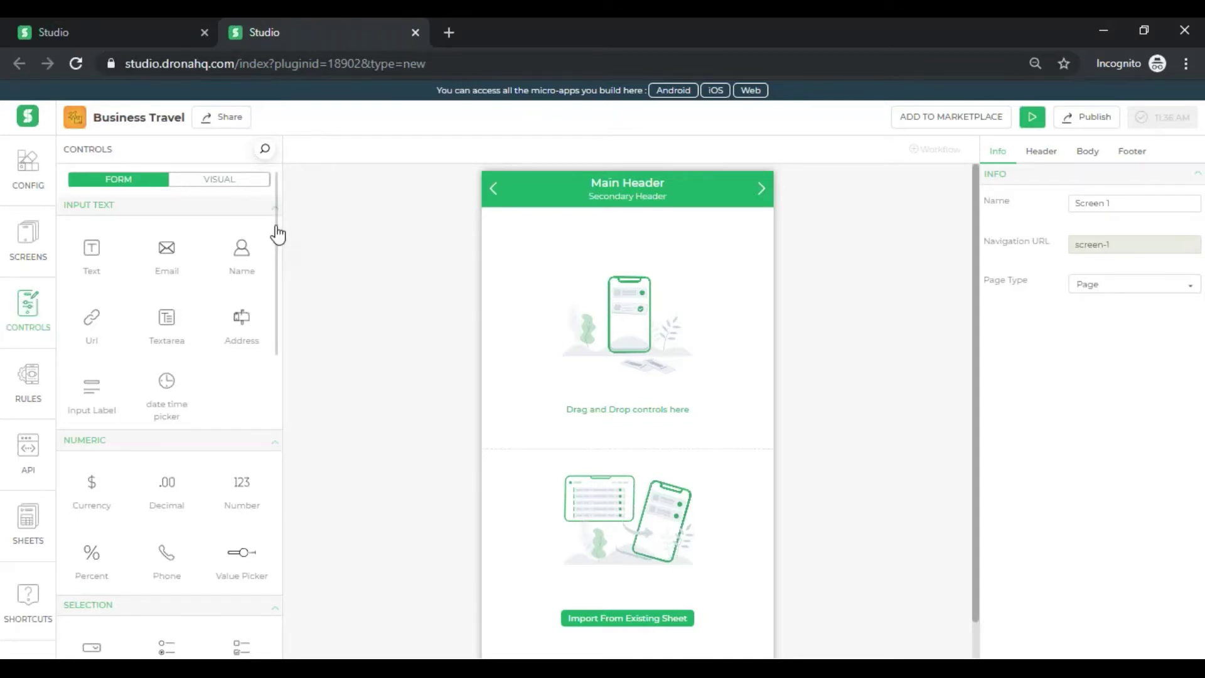
# - Add a Text control to the blank screen and label it "Source"
pyautogui.scroll(-1, 278, 235)
pyautogui.scroll(1, 157, 289)
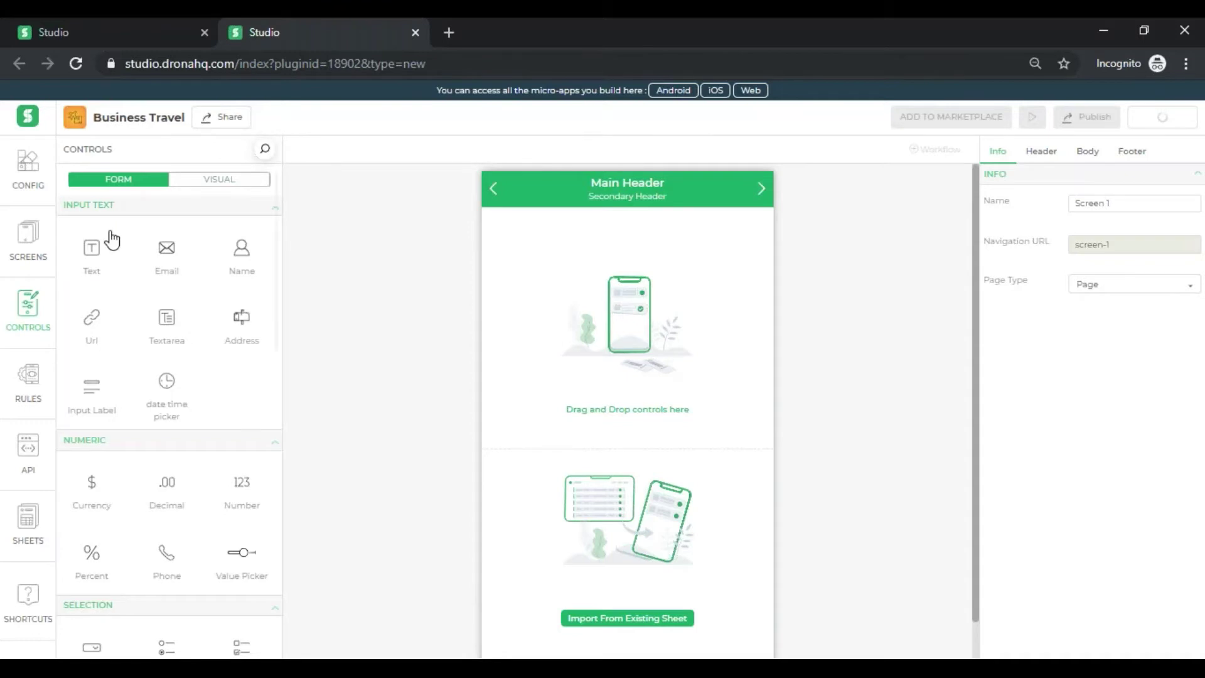
pyautogui.click(93, 262)
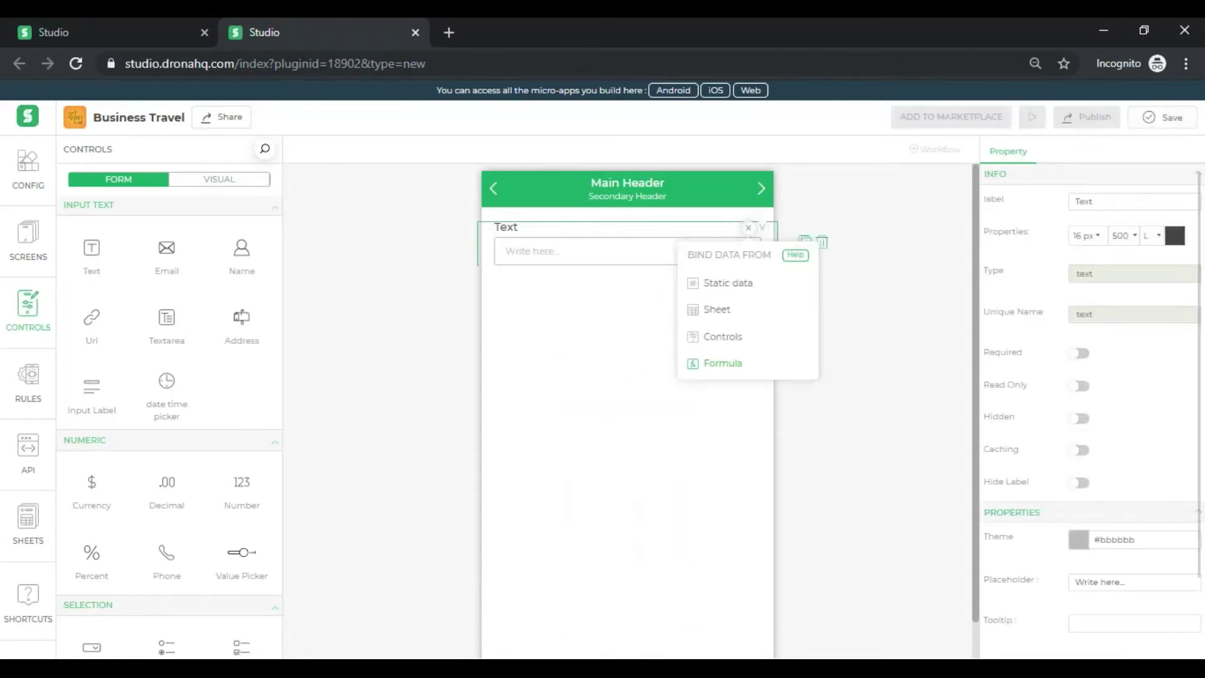
pyautogui.doubleClick(1110, 204)
pyautogui.write('Source')
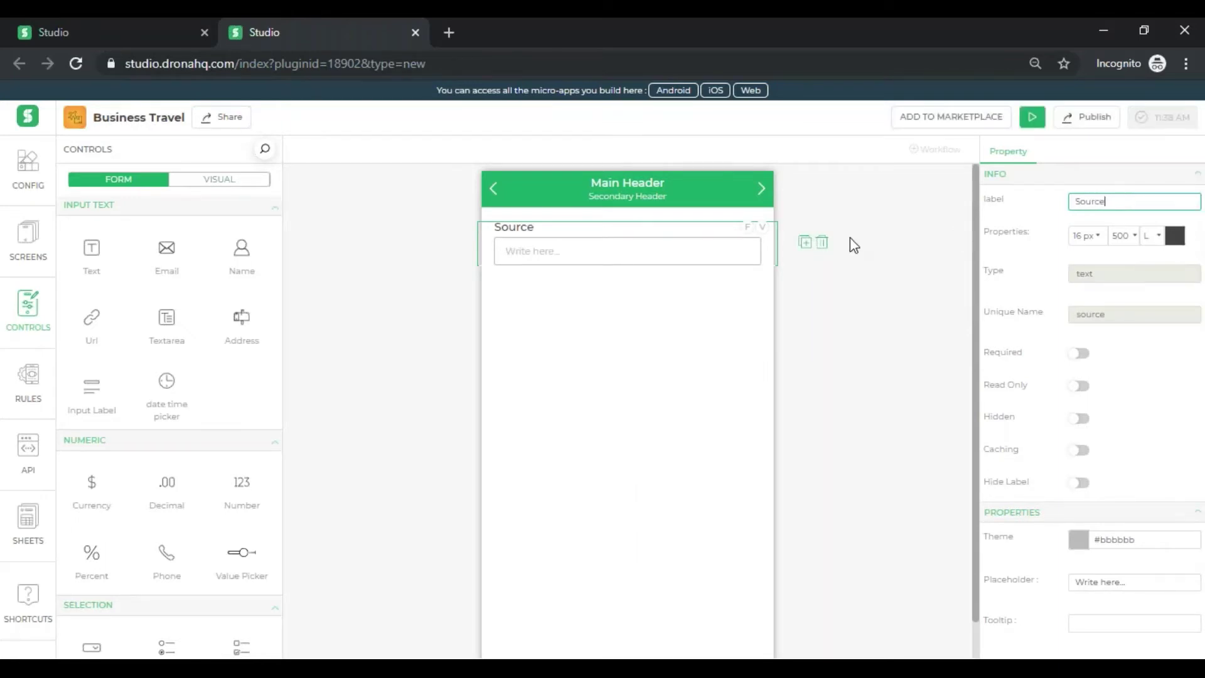
# - Duplicate the Source field and label the copy "Destination"
pyautogui.click(807, 245)
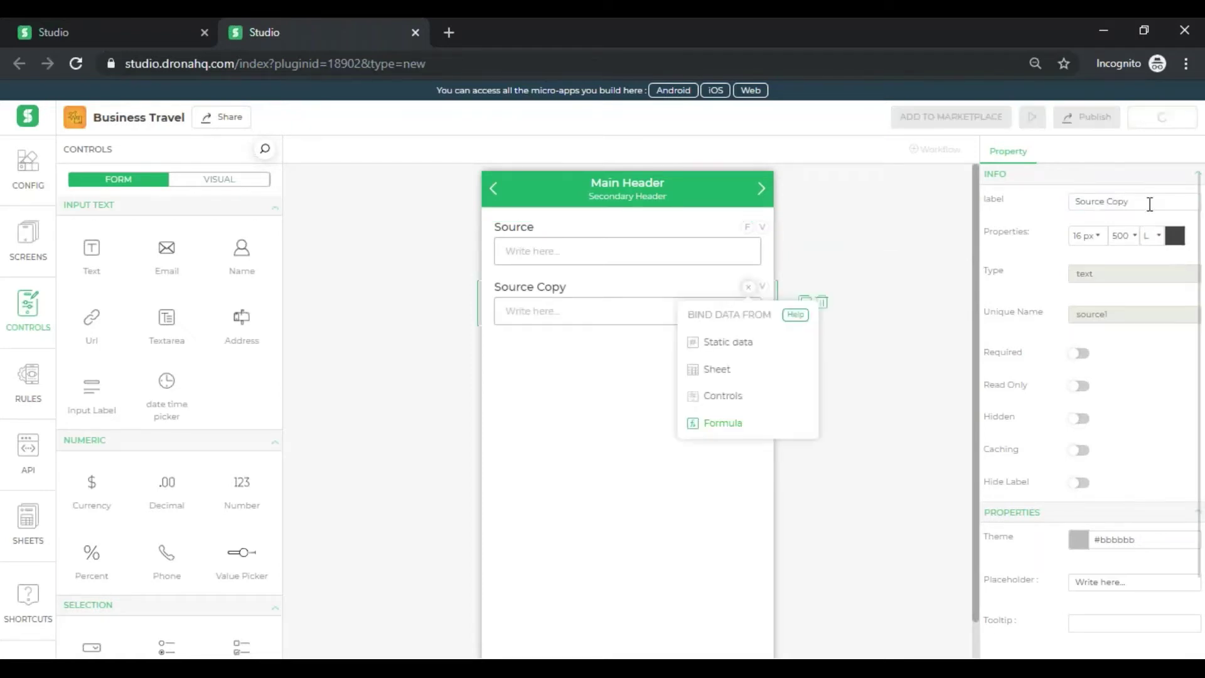
pyautogui.tripleClick(1150, 204)
pyautogui.write('Destination')
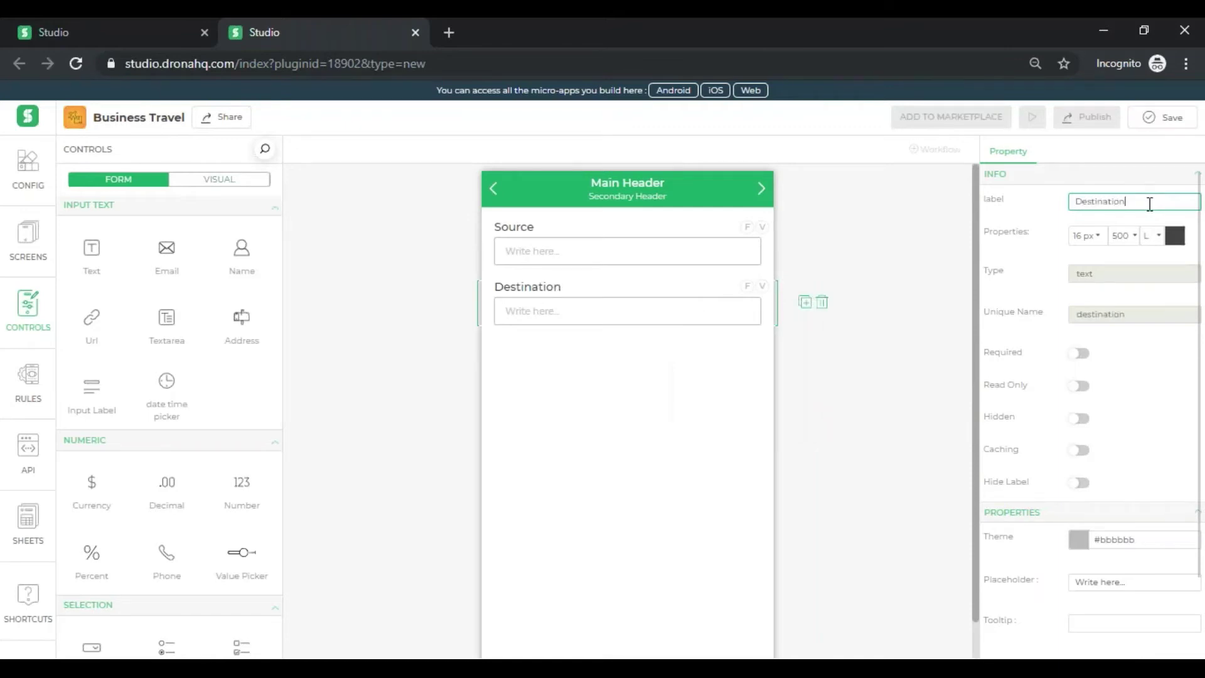
# - Add a date time picker and a Date Picker control below the Destination field
pyautogui.scroll(-4, 280, 268)
pyautogui.scroll(4, 280, 269)
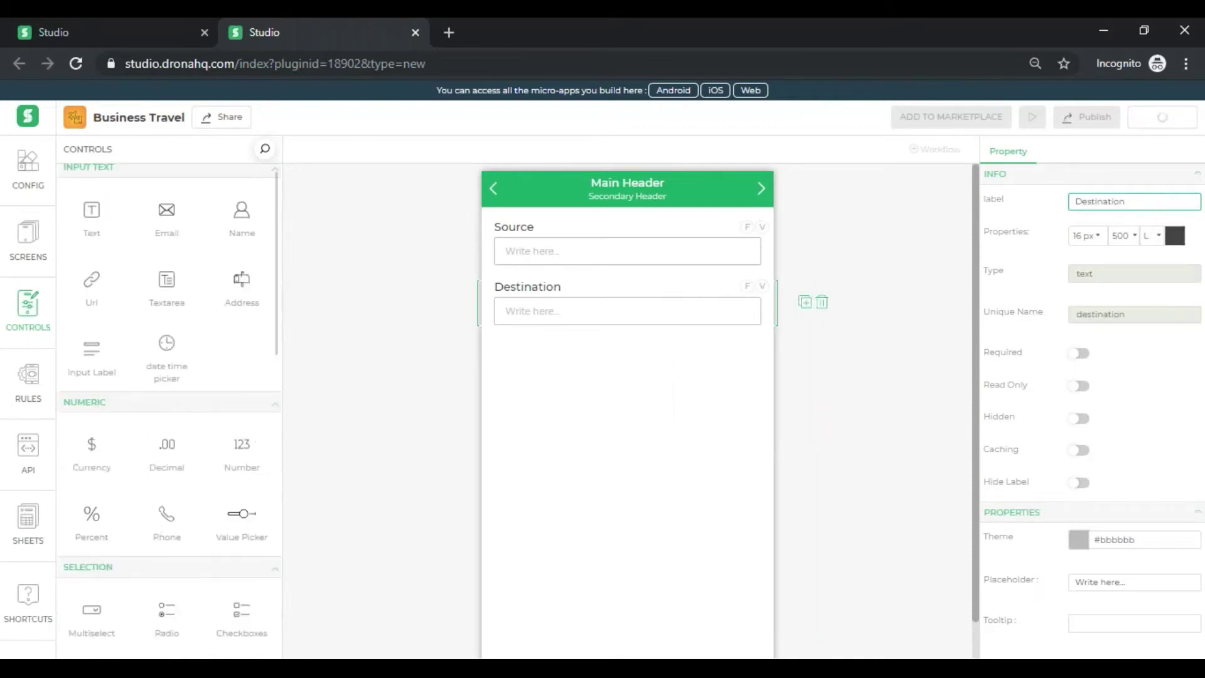
pyautogui.scroll(-2, 279, 257)
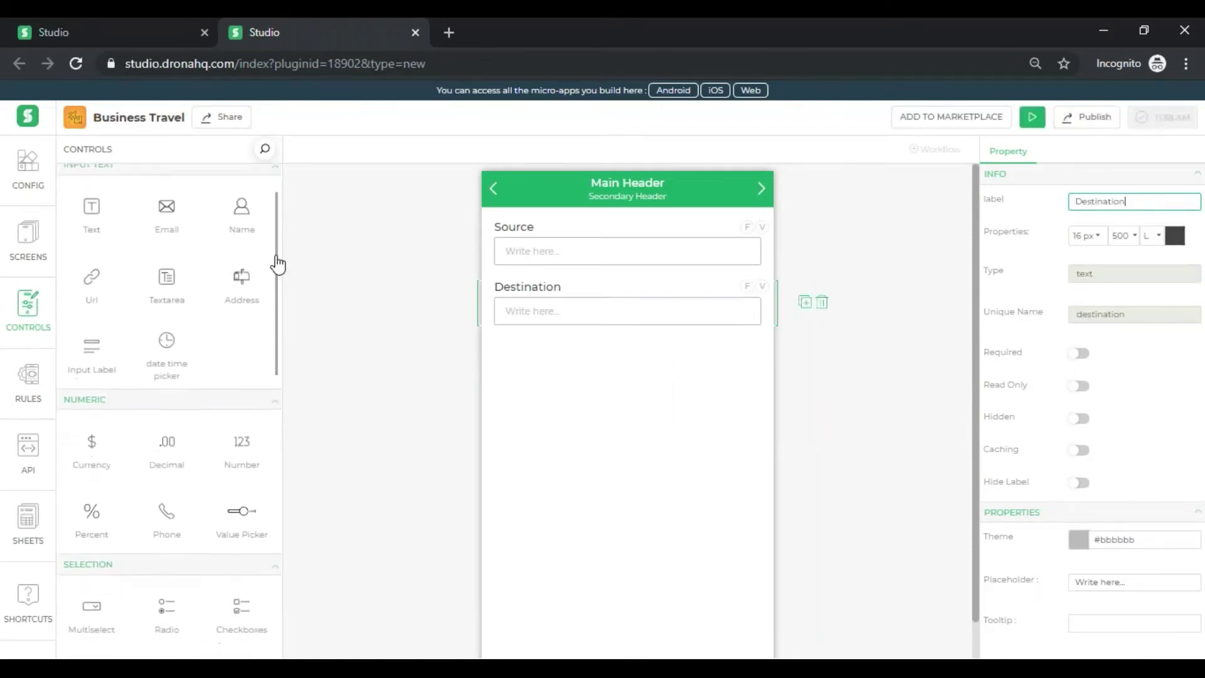
pyautogui.click(167, 332)
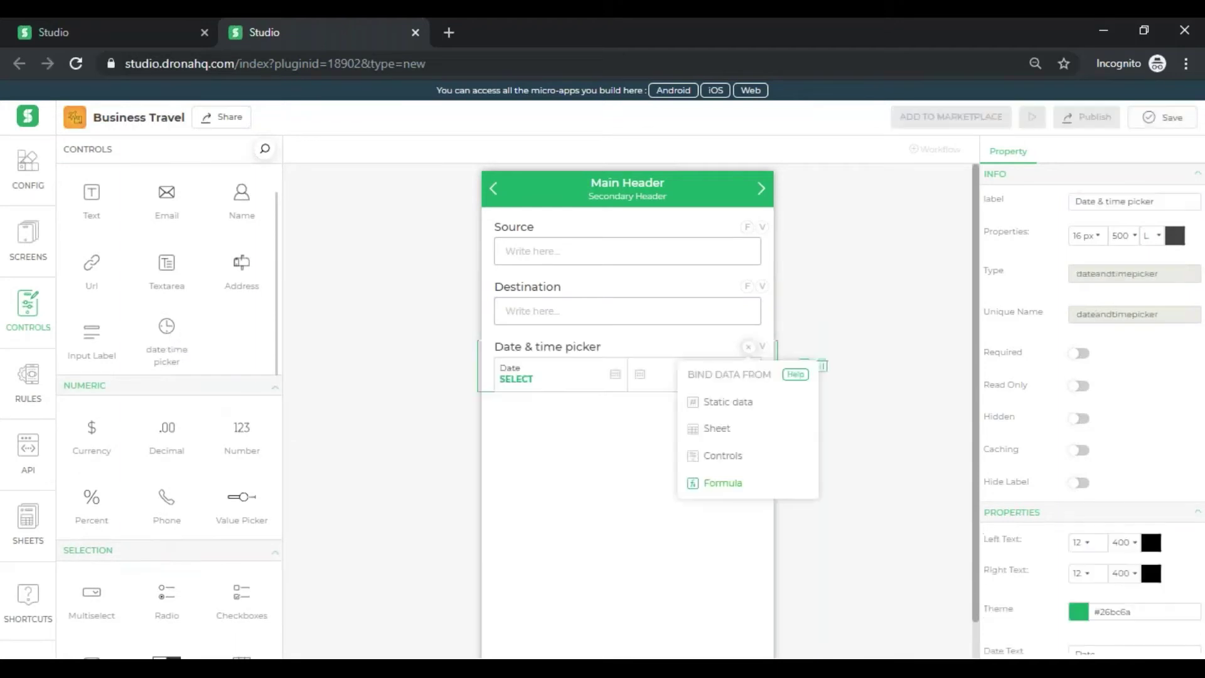
pyautogui.moveTo(277, 291); pyautogui.dragTo(279, 404)
pyautogui.scroll(-1, 281, 392)
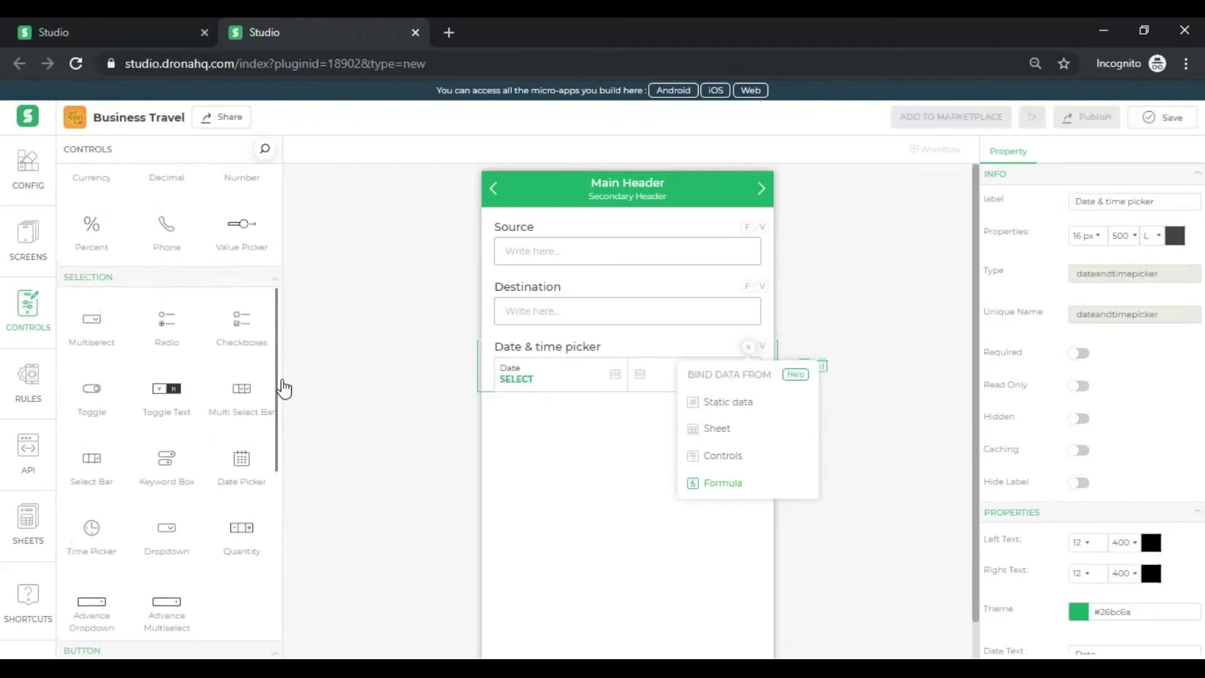
pyautogui.click(253, 466)
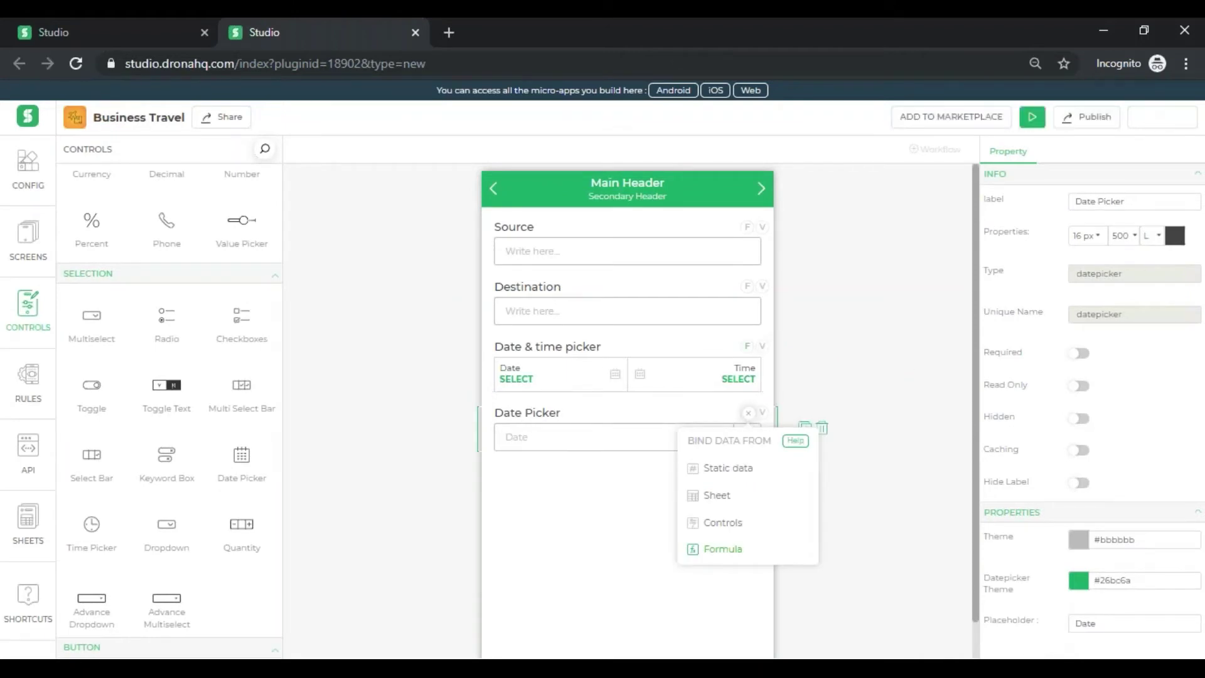
# - Change the label of the date and time picker to "Start Date and Time"
pyautogui.click(634, 391)
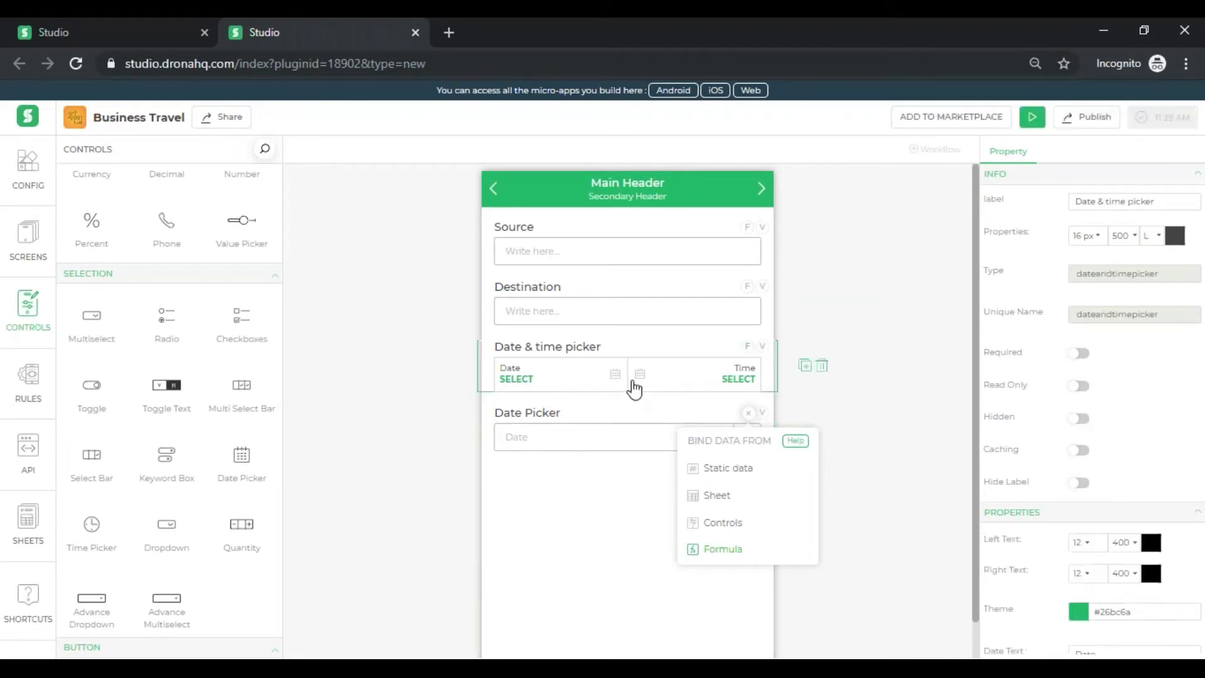
pyautogui.click(1134, 199)
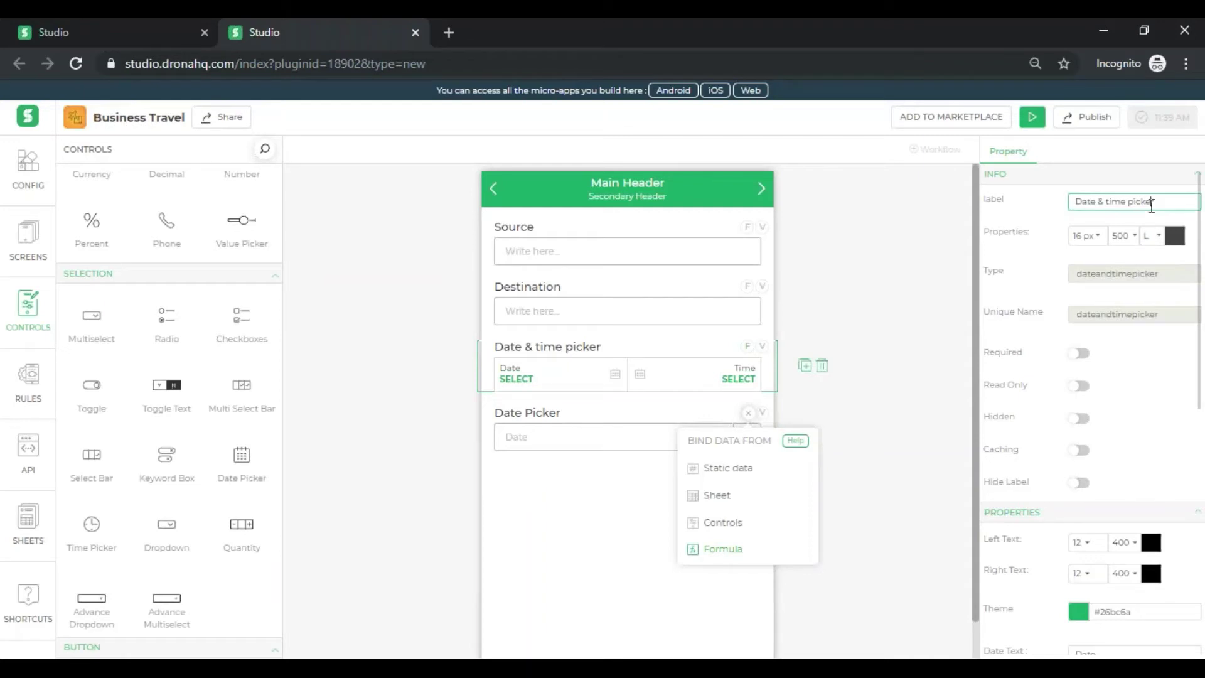
pyautogui.hotkey('ctrl', 'a')
pyautogui.write('St')
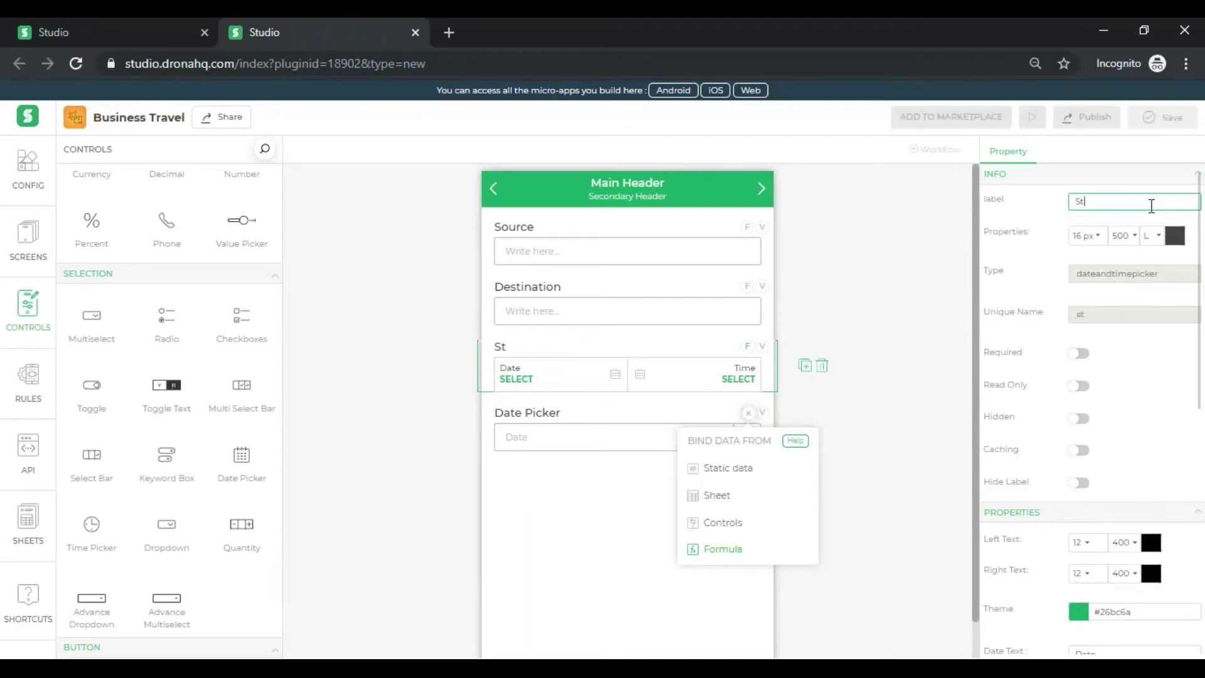
pyautogui.write('art Date an')
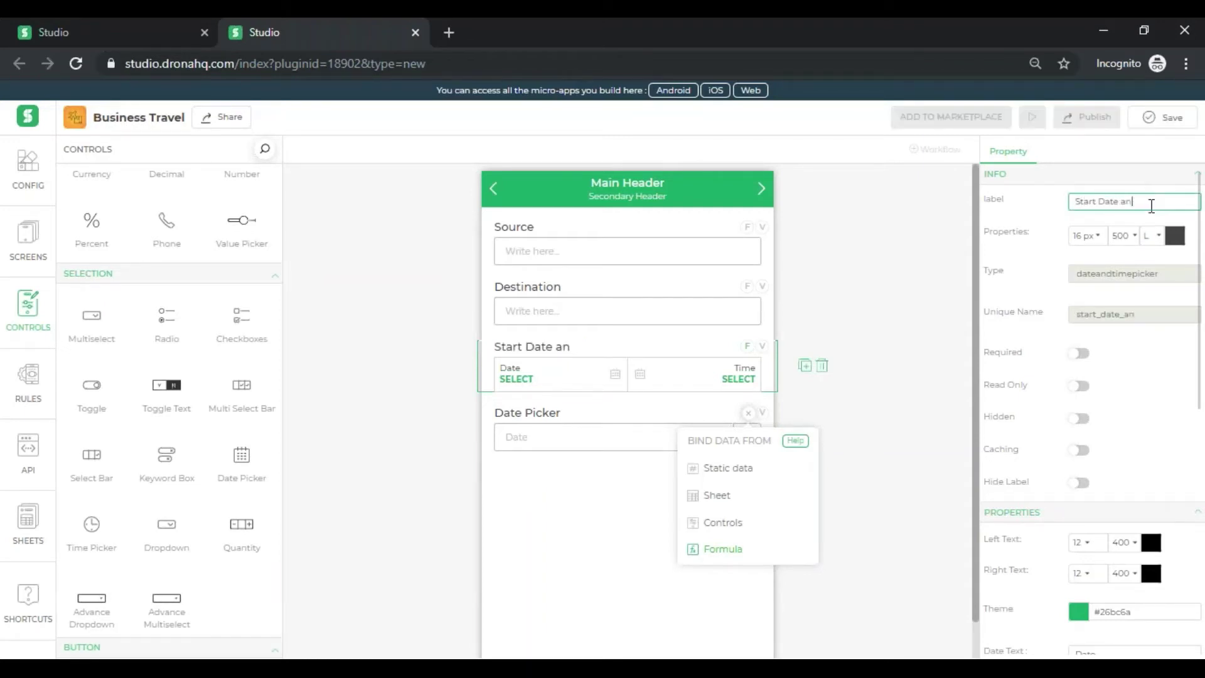
pyautogui.write('d Time')
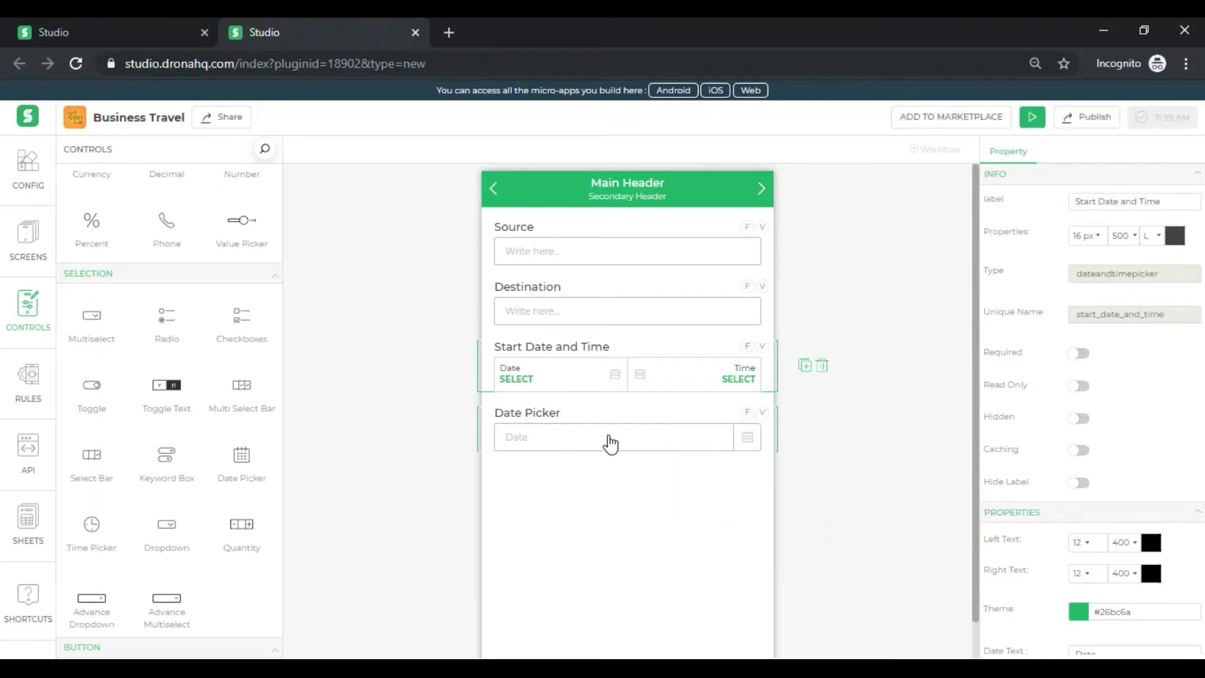
# - Change the label of the Date Picker control to "End Date"
pyautogui.click(624, 444)
pyautogui.click(1138, 202)
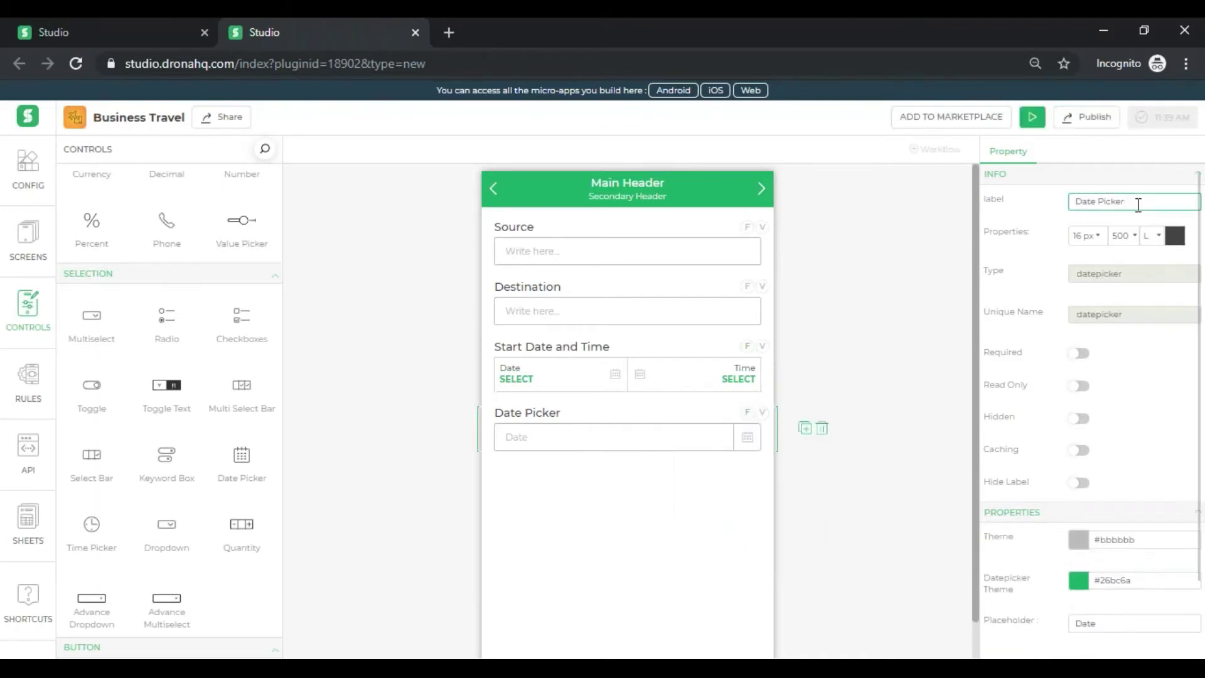
pyautogui.hotkey('ctrl', 'a')
pyautogui.write('End Date')
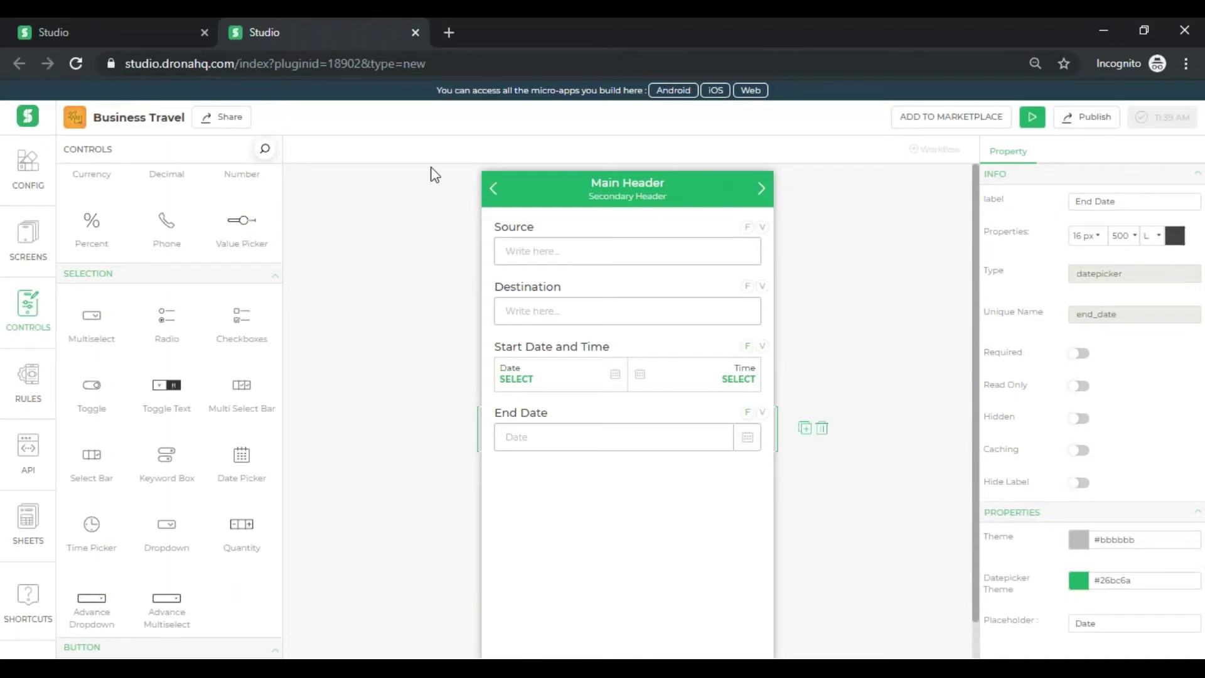
# - Remove the sub heading text from the screen's header
pyautogui.click(701, 190)
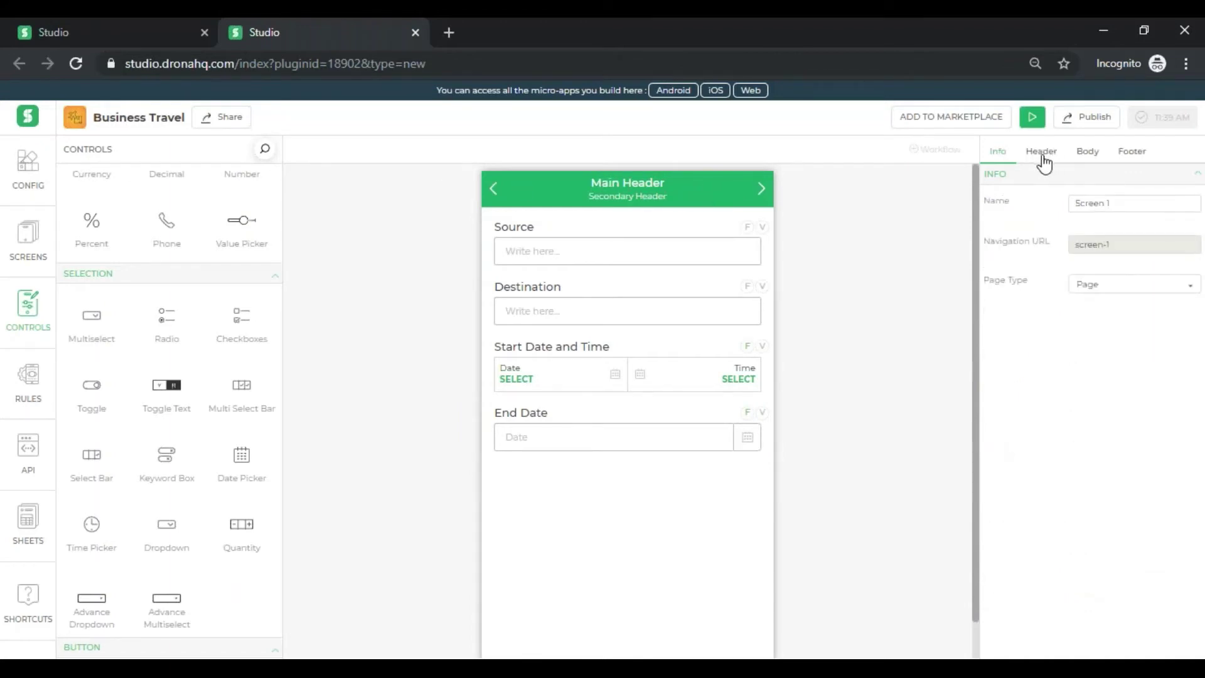
pyautogui.click(1048, 157)
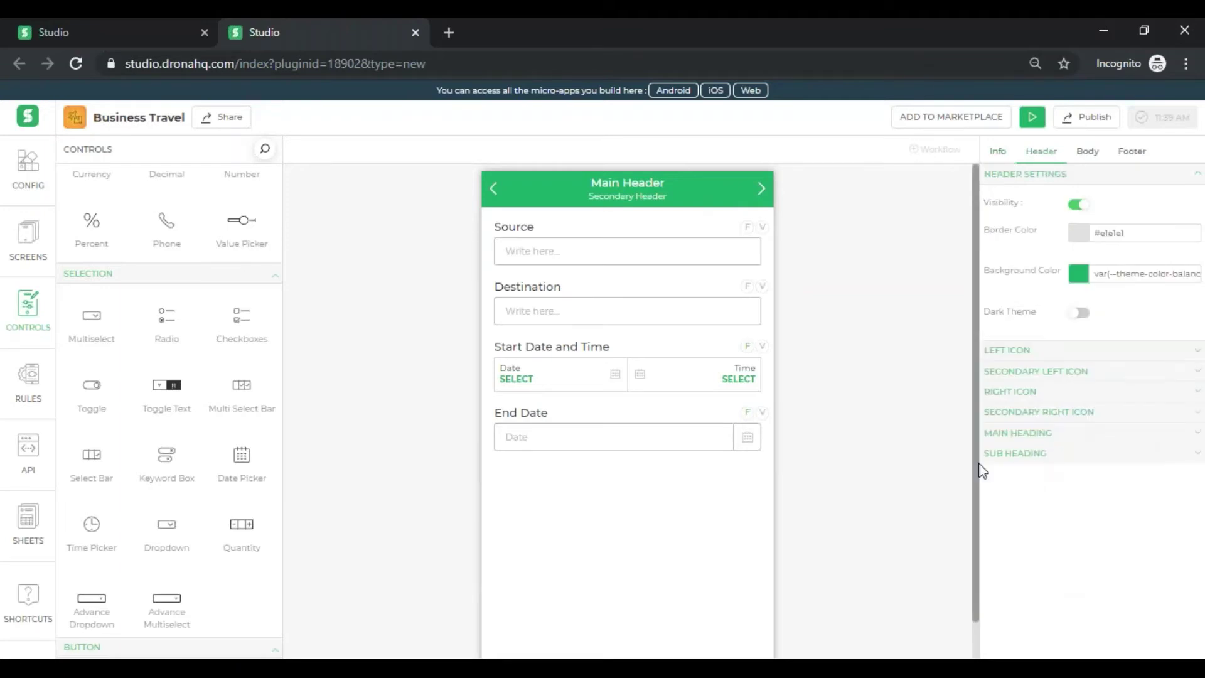
pyautogui.click(1027, 455)
pyautogui.tripleClick(1132, 481)
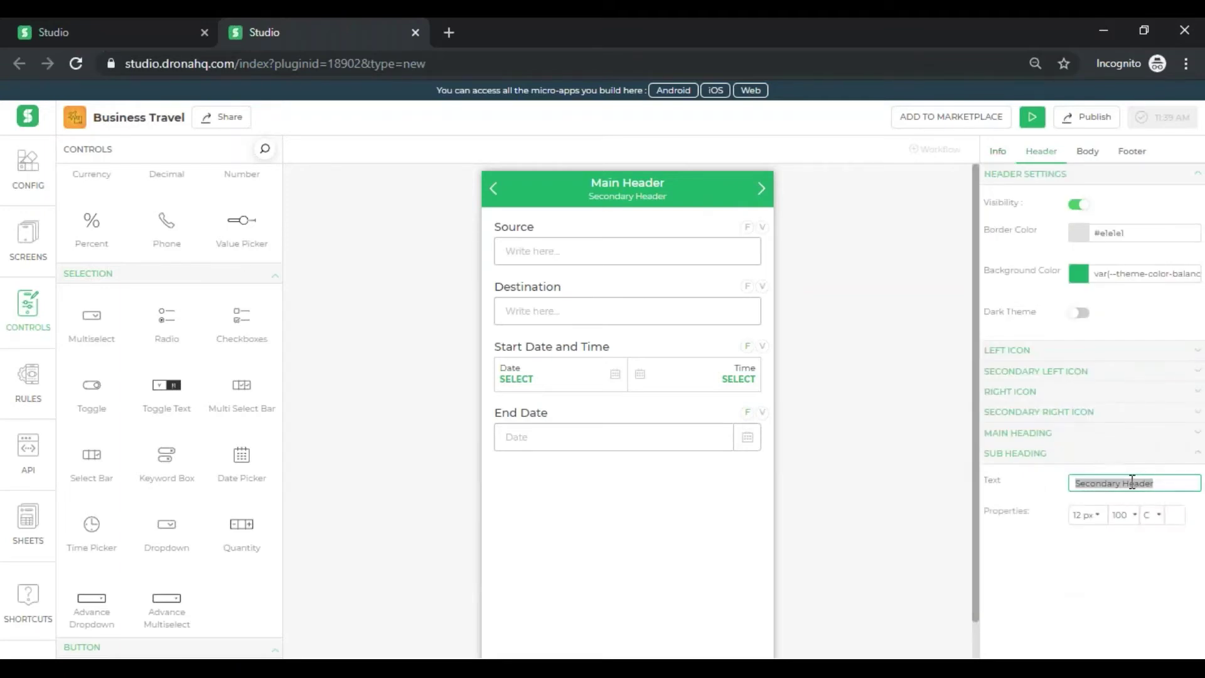
pyautogui.press('BackSpace')
# - Set the header's main heading to "Travel Request" and disable the header's right icon
pyautogui.click(1084, 433)
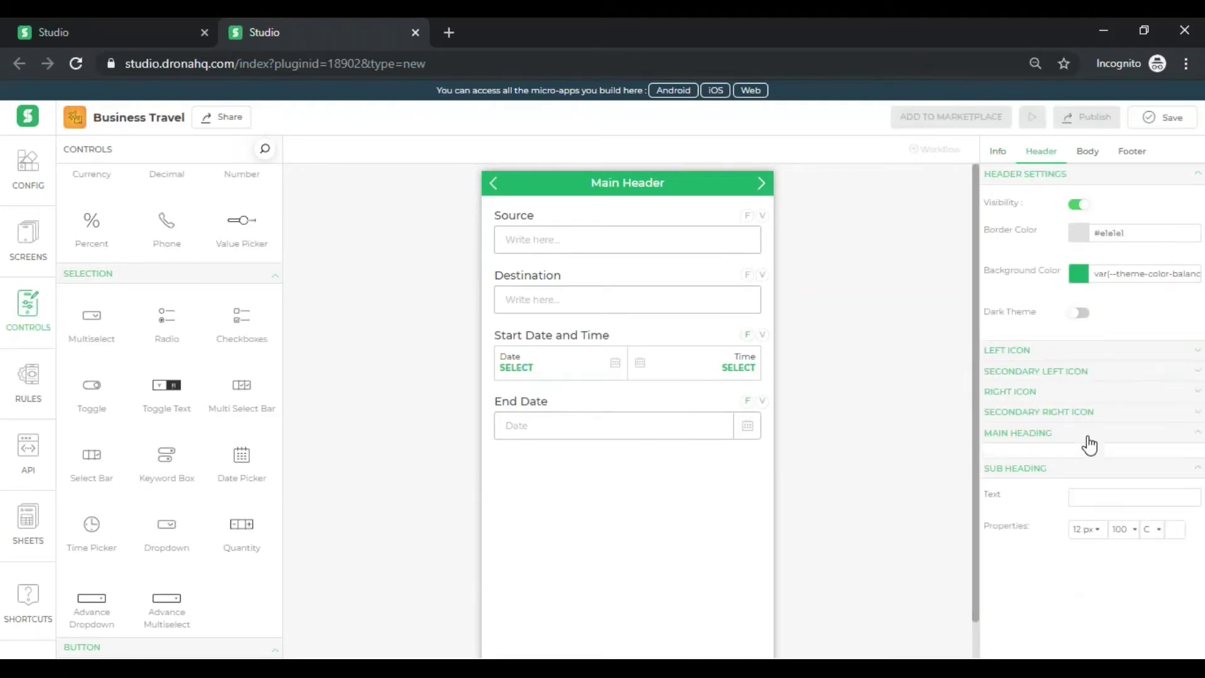
pyautogui.click(1118, 463)
pyautogui.tripleClick(1119, 463)
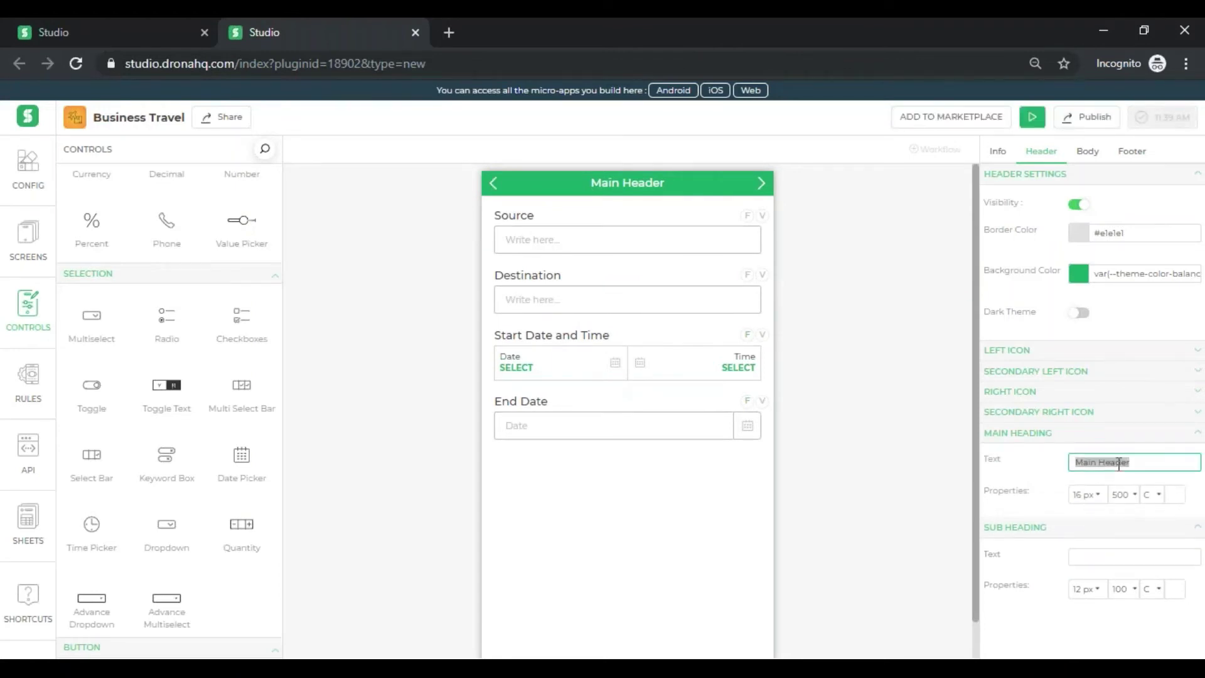
pyautogui.write('Travel Request')
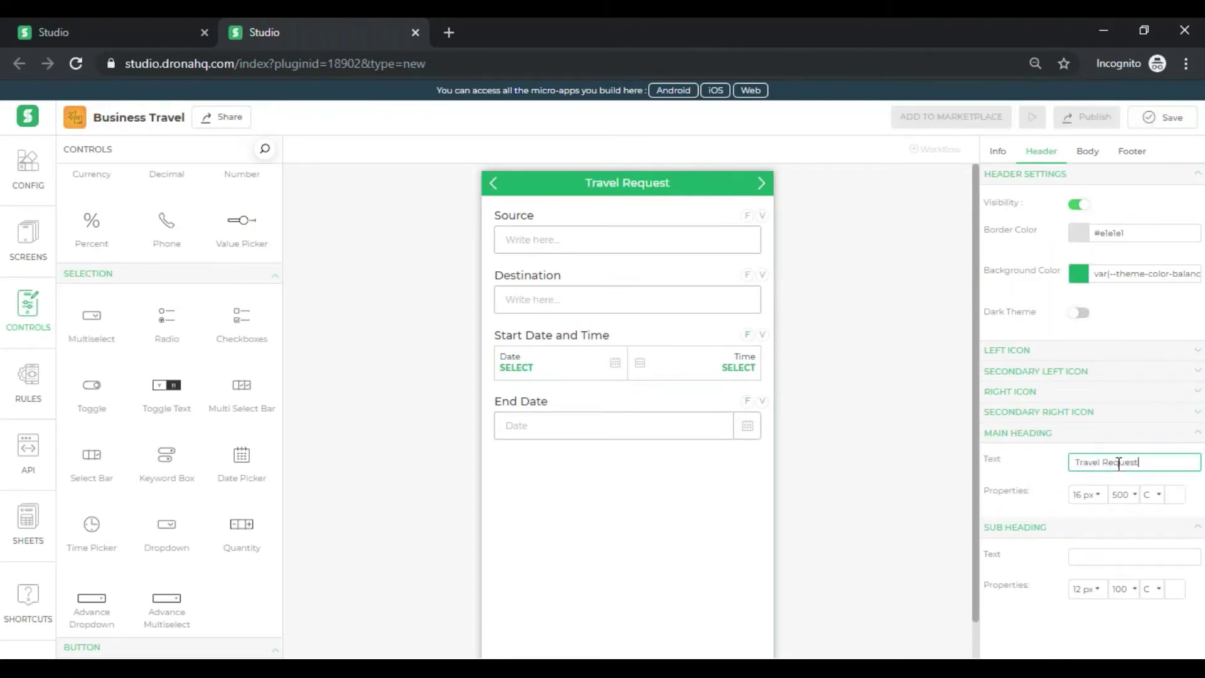
pyautogui.click(1008, 394)
pyautogui.click(1080, 422)
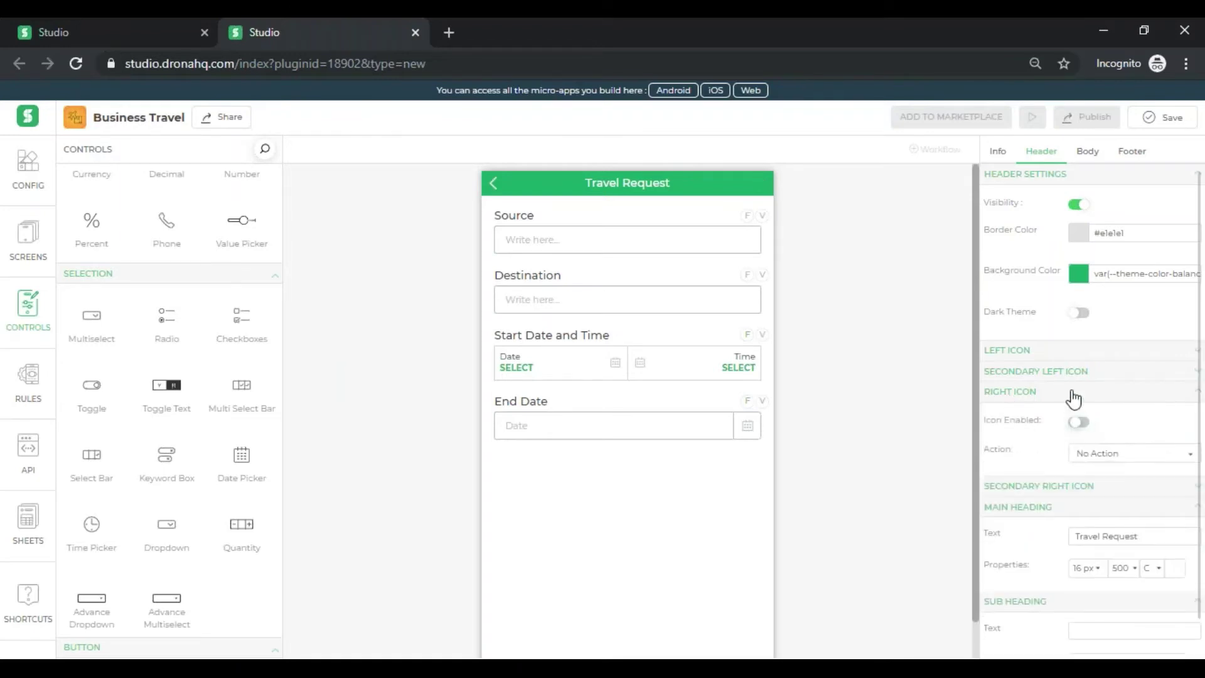
# - Set the action of the header's left icon to Exit App
pyautogui.click(1055, 353)
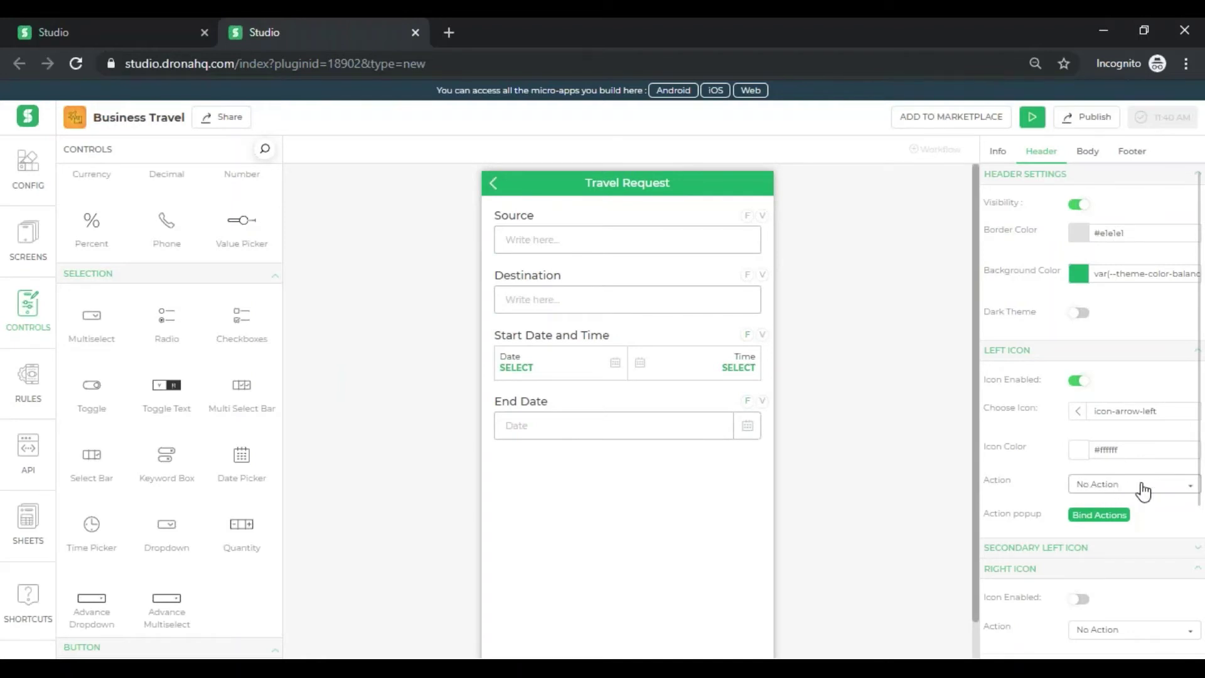
pyautogui.click(1101, 489)
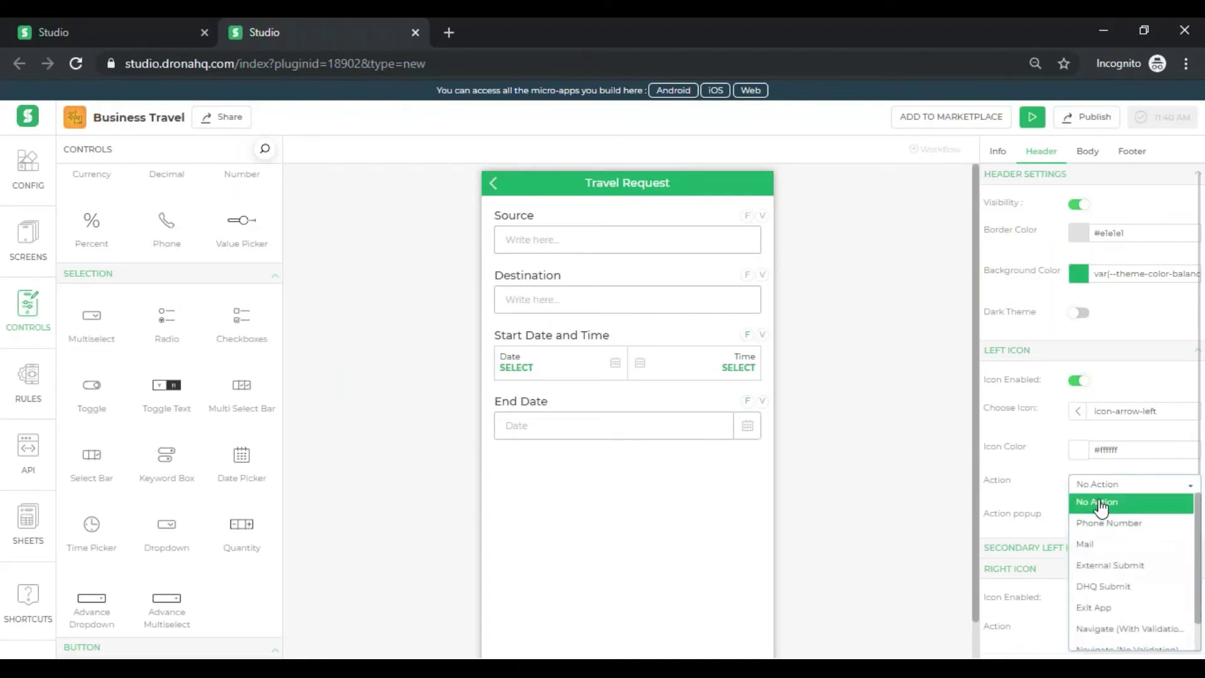
pyautogui.click(1098, 610)
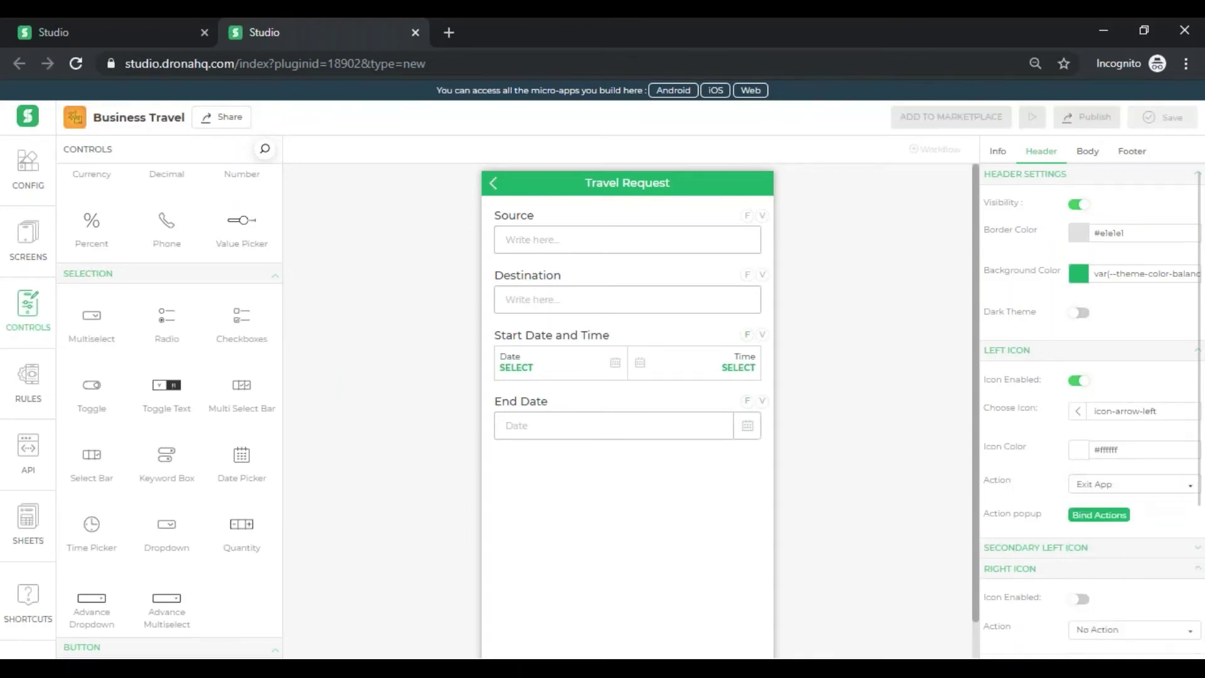
# - Add a Submit button control below the End Date field and dismiss the tip about submitting form data to a sheet
pyautogui.scroll(-5, 170, 408)
pyautogui.scroll(1, 78, 323)
pyautogui.scroll(15, 274, 328)
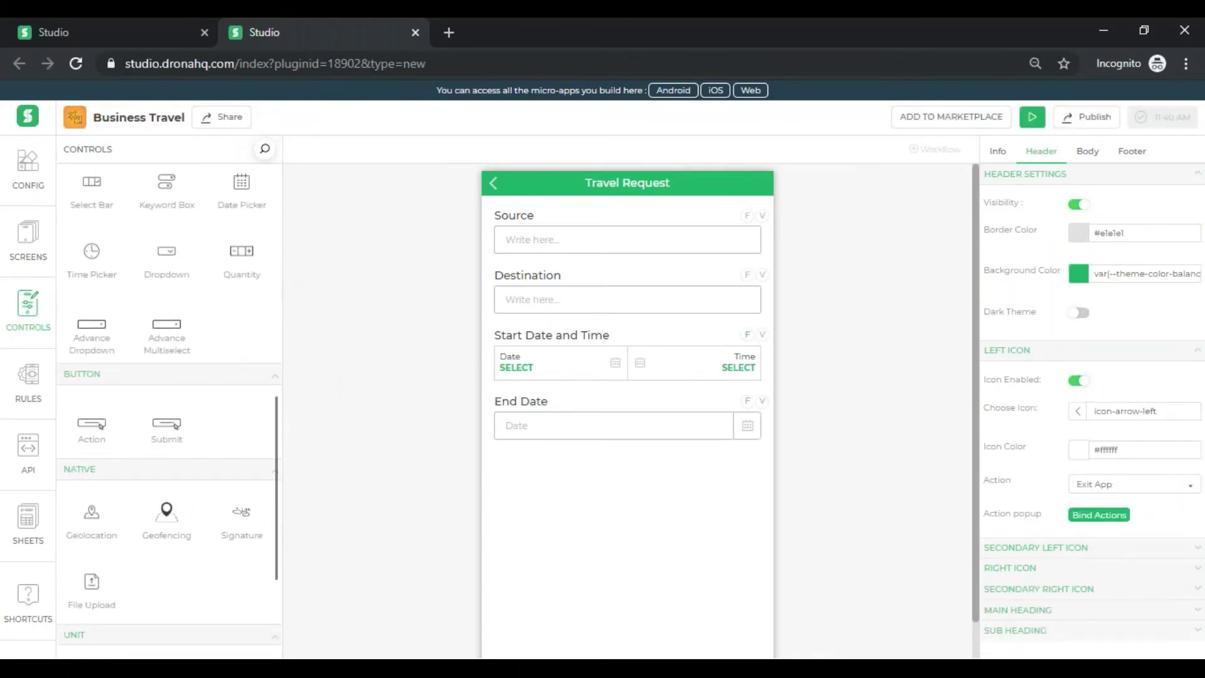
pyautogui.scroll(2, 285, 253)
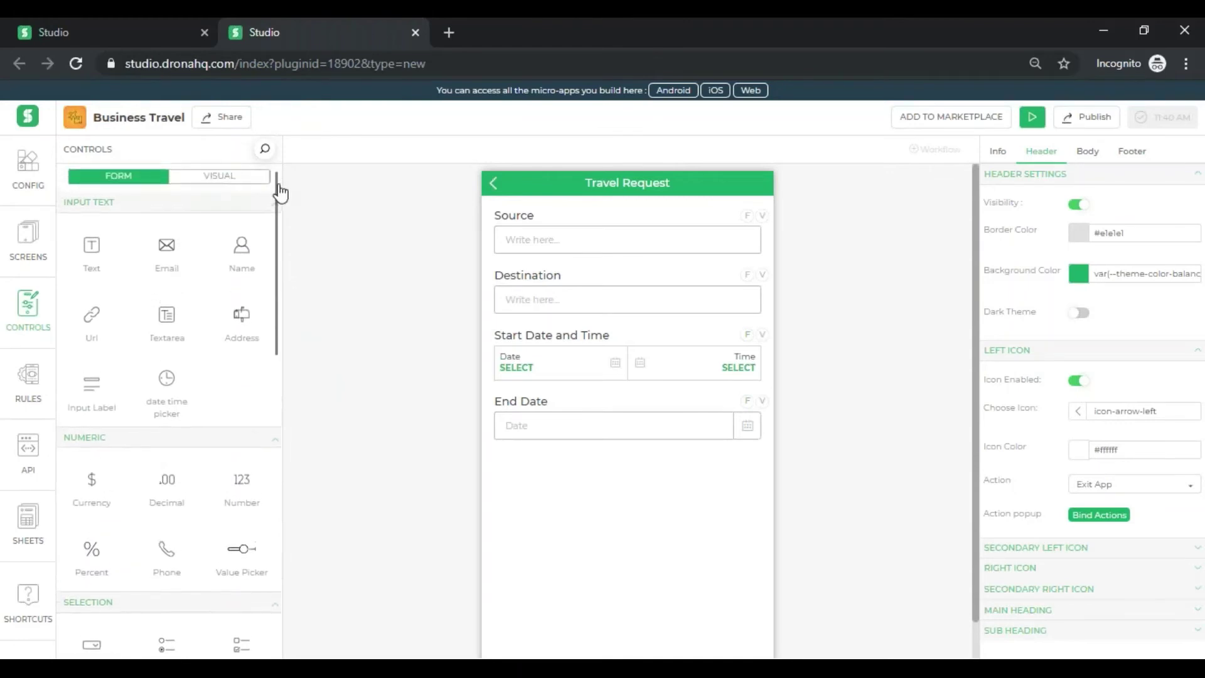
pyautogui.scroll(-3, 280, 196)
pyautogui.scroll(-8, 278, 353)
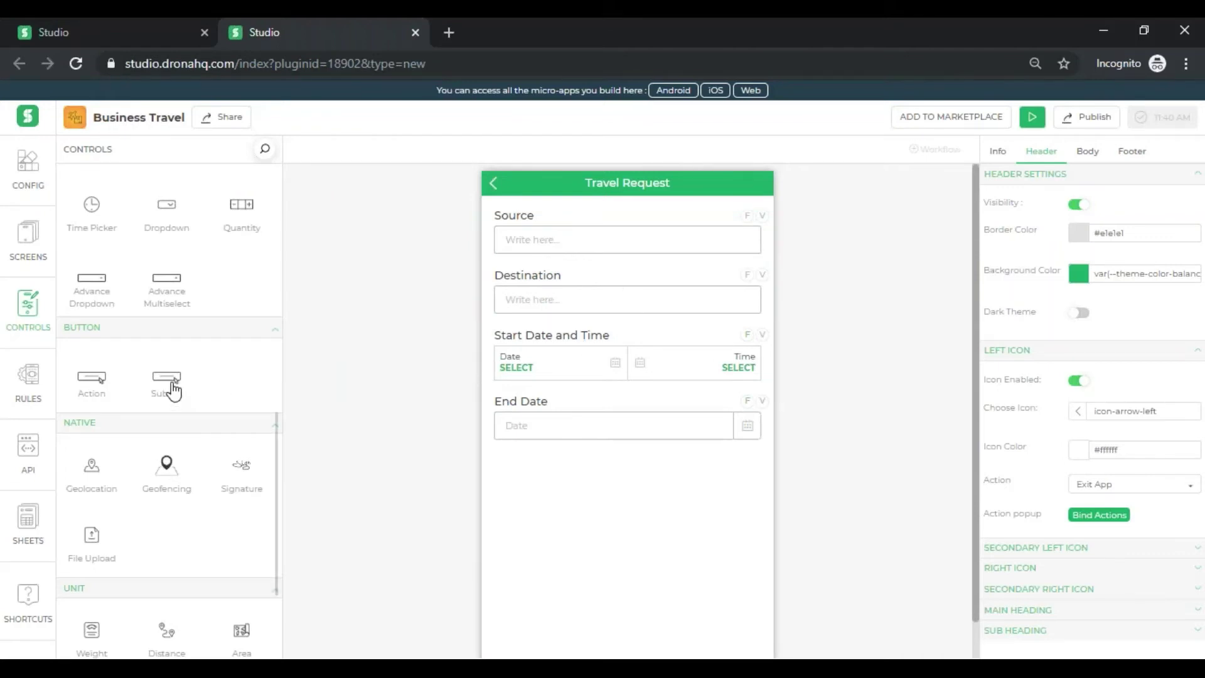
pyautogui.moveTo(174, 391); pyautogui.dragTo(560, 453)
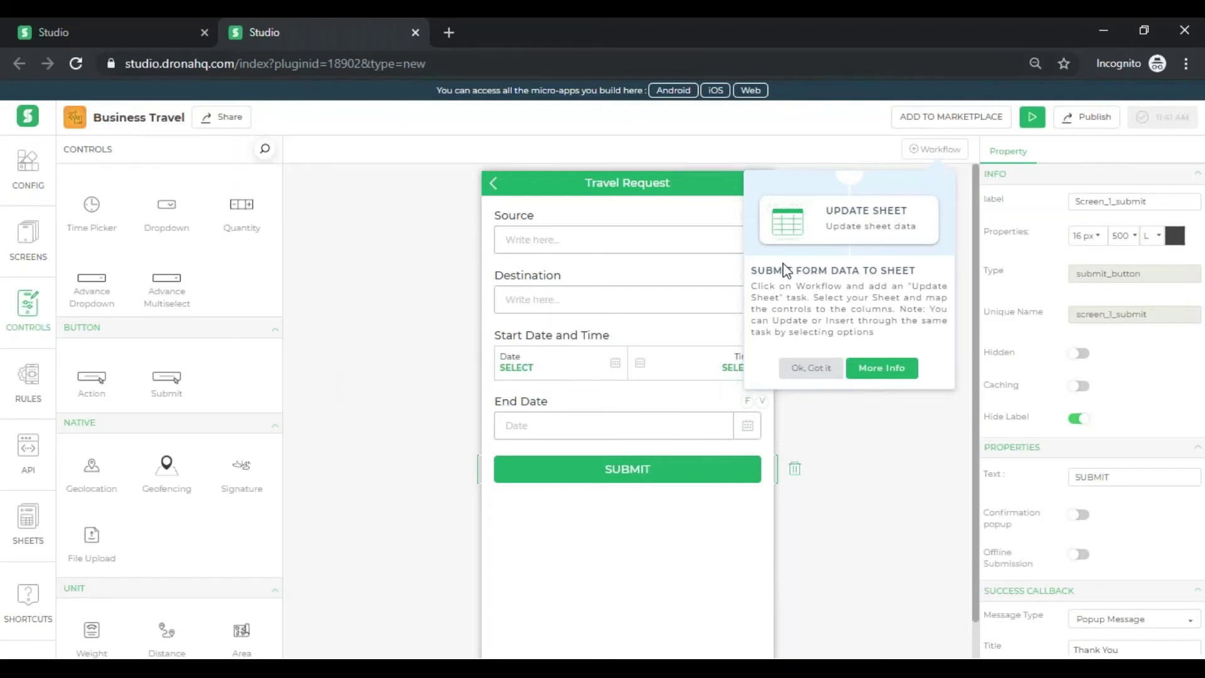
pyautogui.click(810, 370)
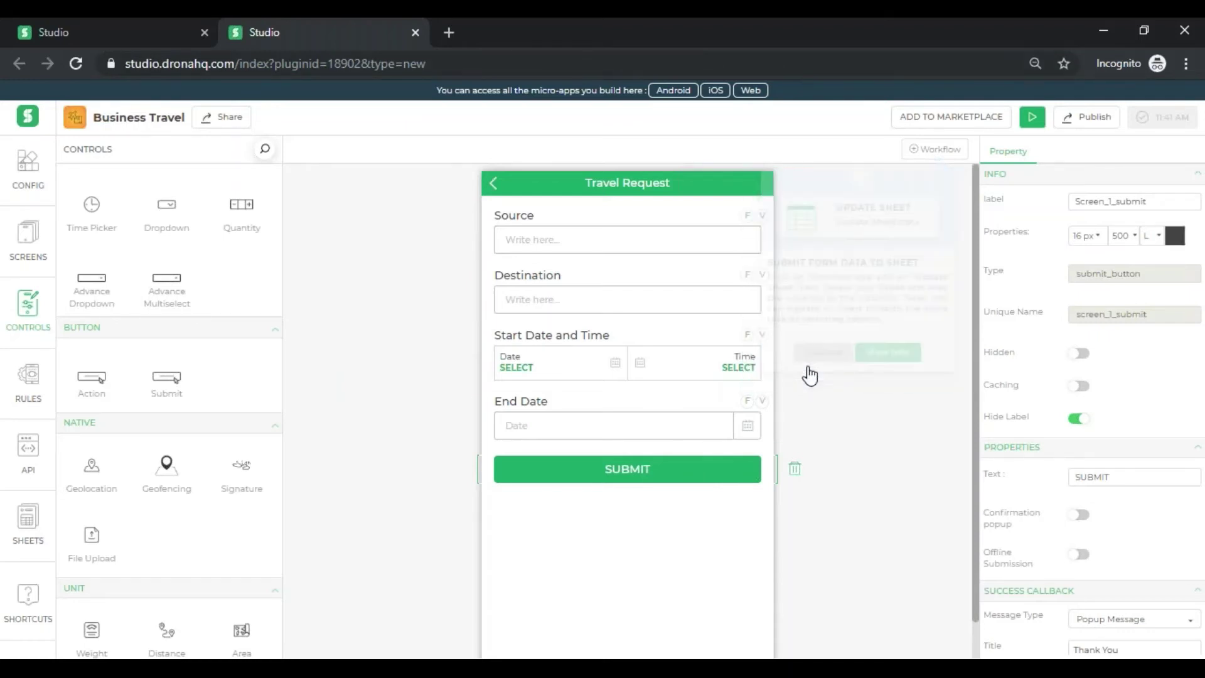
# - Open the screen's workflow and set the Update Sheet task to insert records into the TravelRequest sheet
pyautogui.click(945, 154)
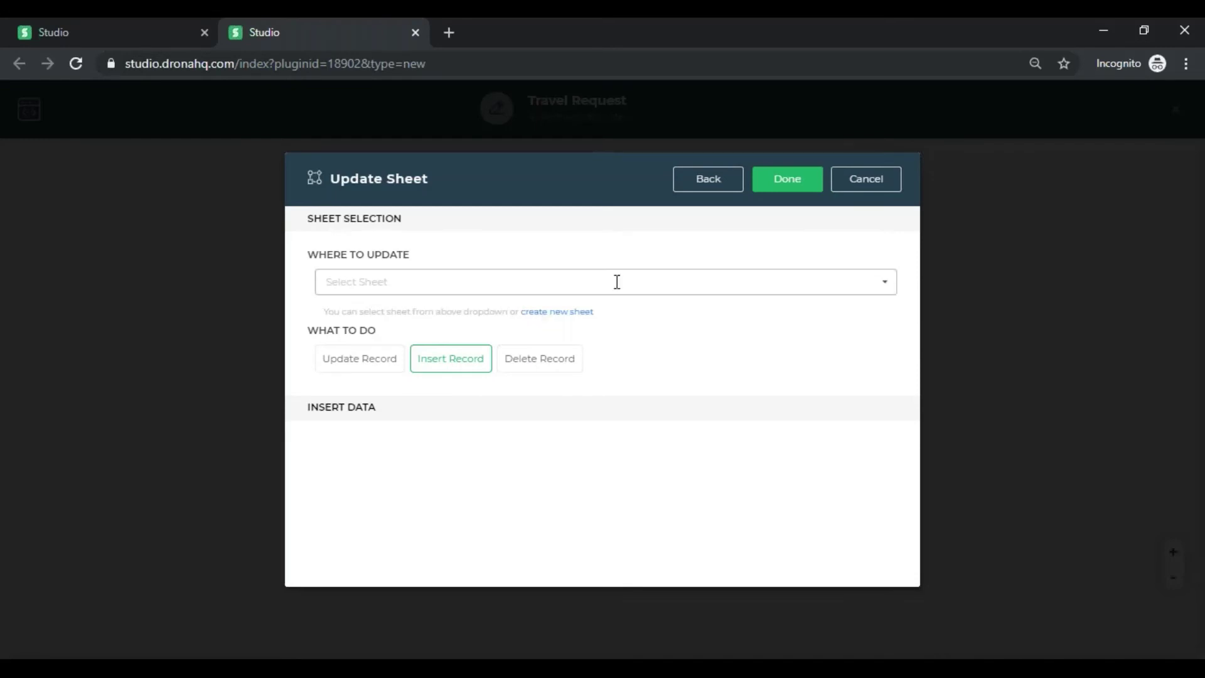
pyautogui.click(641, 280)
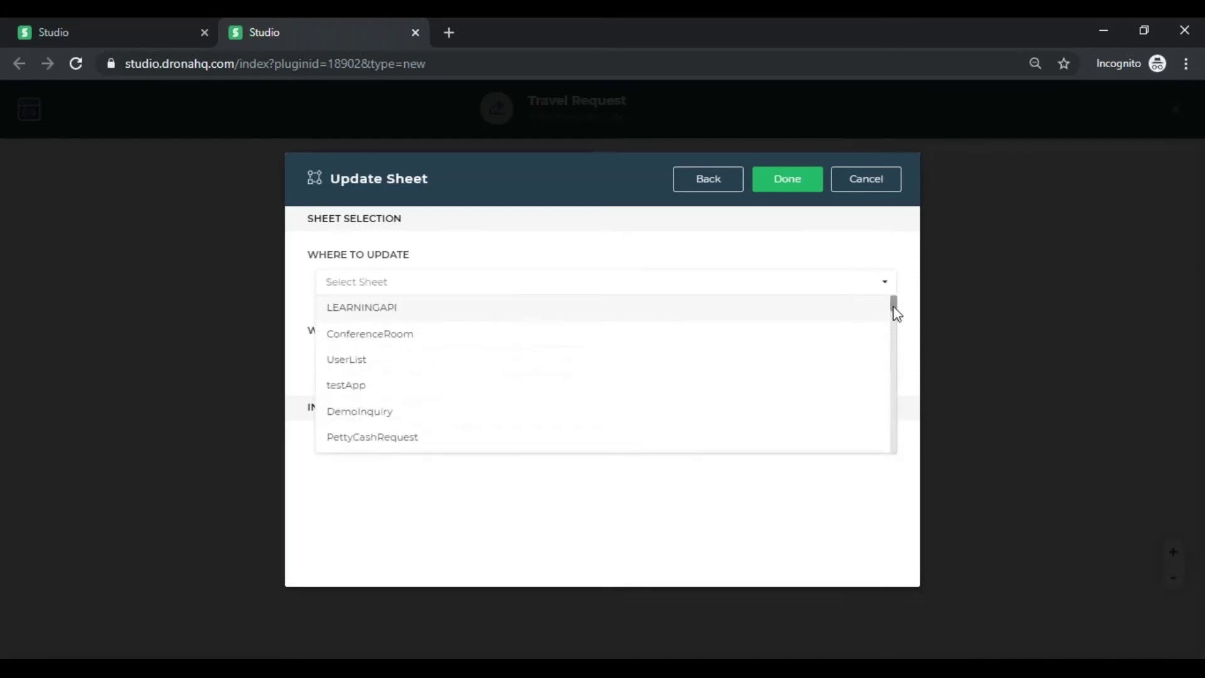
pyautogui.write('tra')
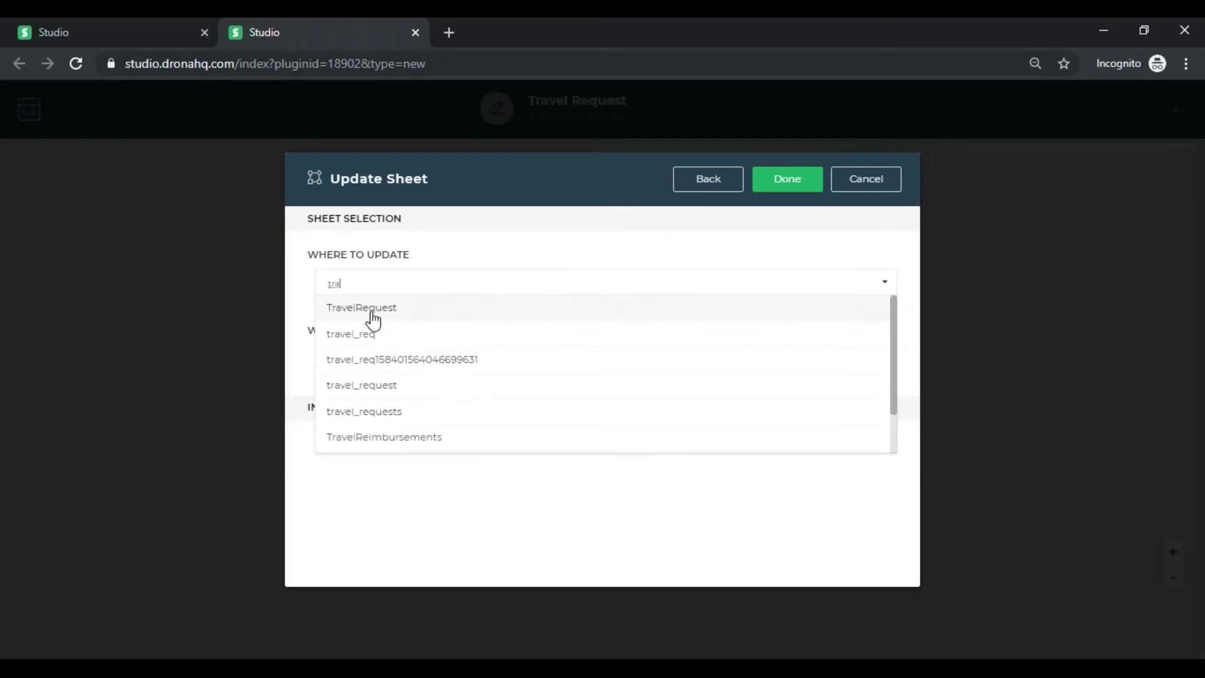
pyautogui.click(342, 309)
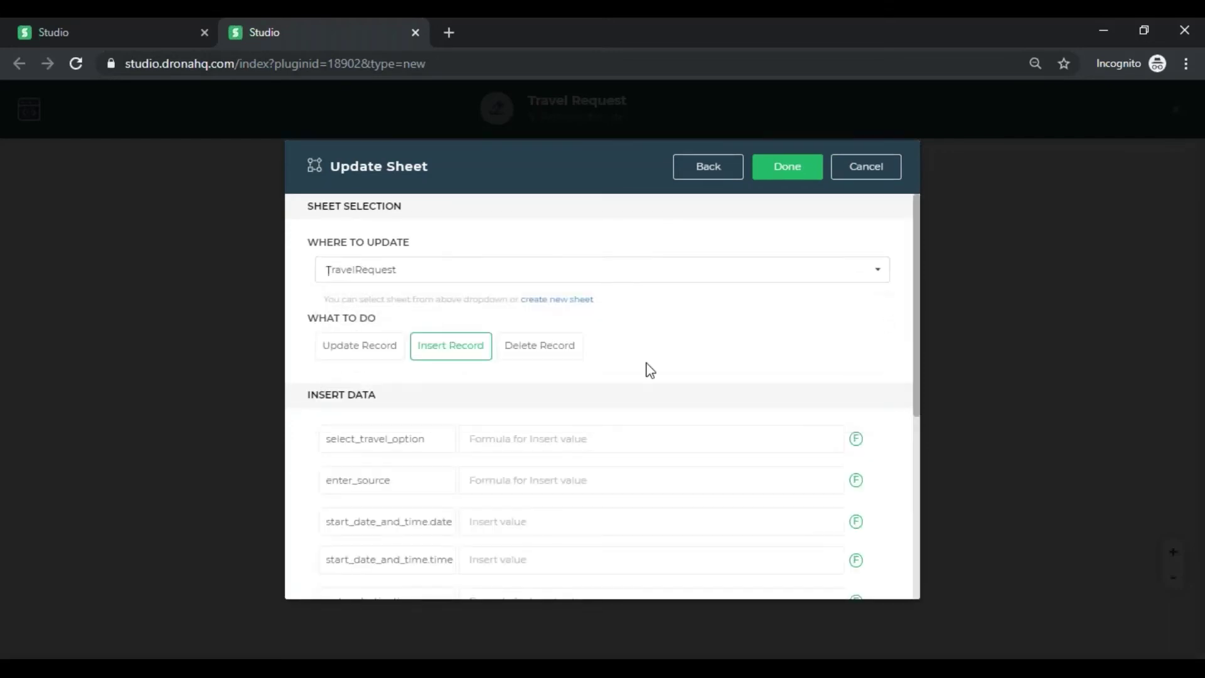
# - Map the enter_source column to source and the start_date_and_time.date column to start_date_and_time
pyautogui.scroll(-2, 651, 370)
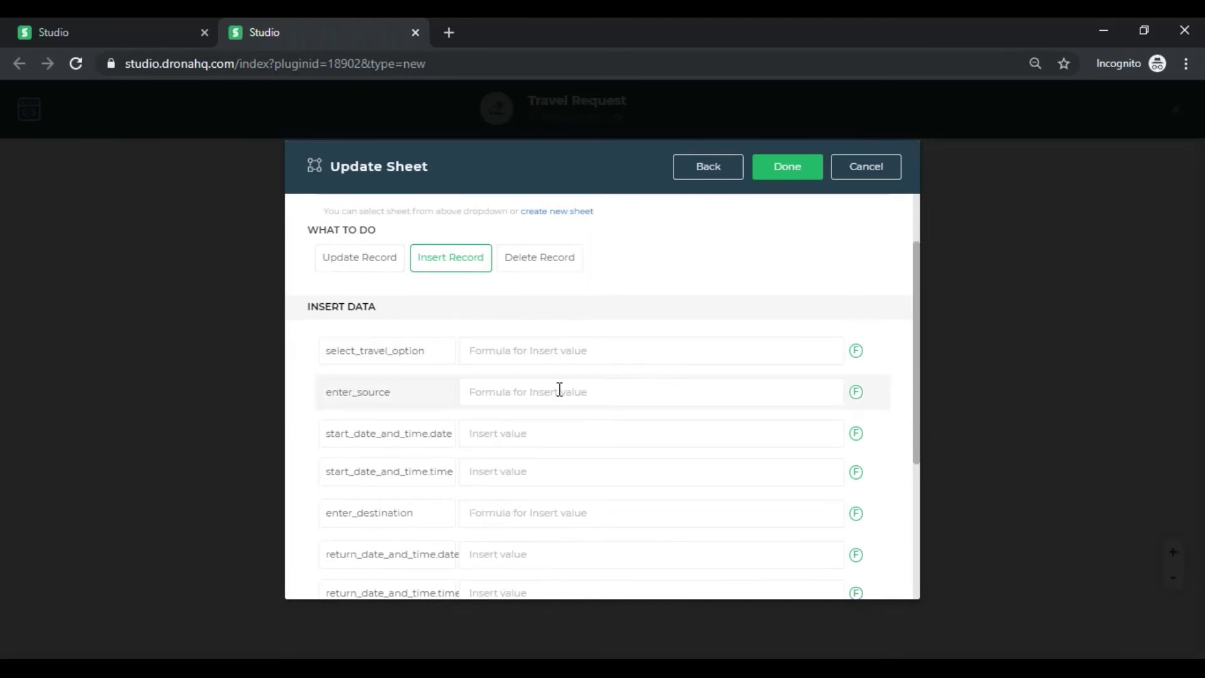
pyautogui.click(733, 396)
pyautogui.write('sou')
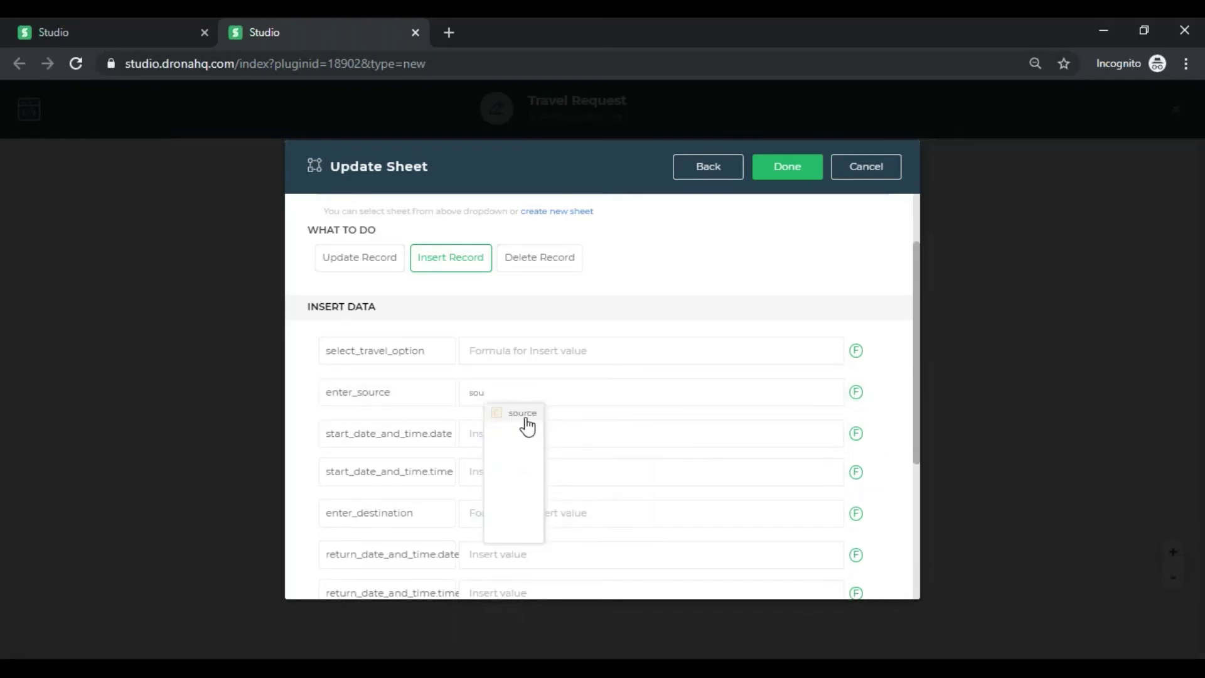
pyautogui.click(528, 418)
pyautogui.click(530, 426)
pyautogui.write('star')
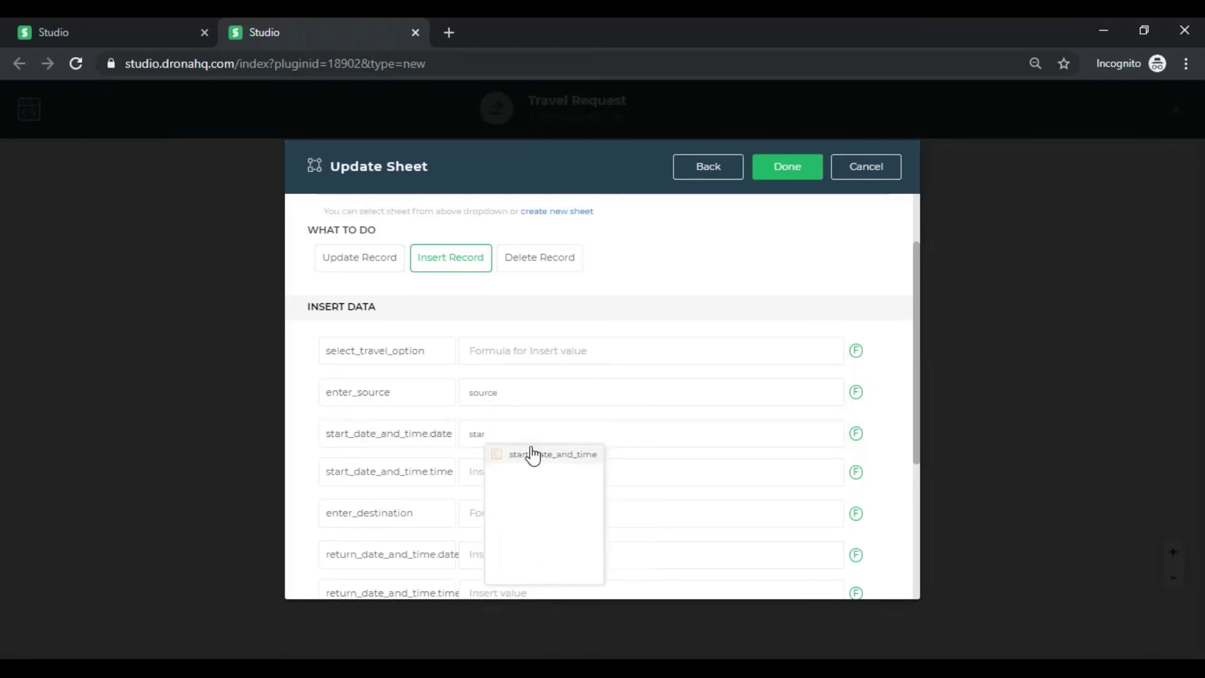
pyautogui.click(533, 455)
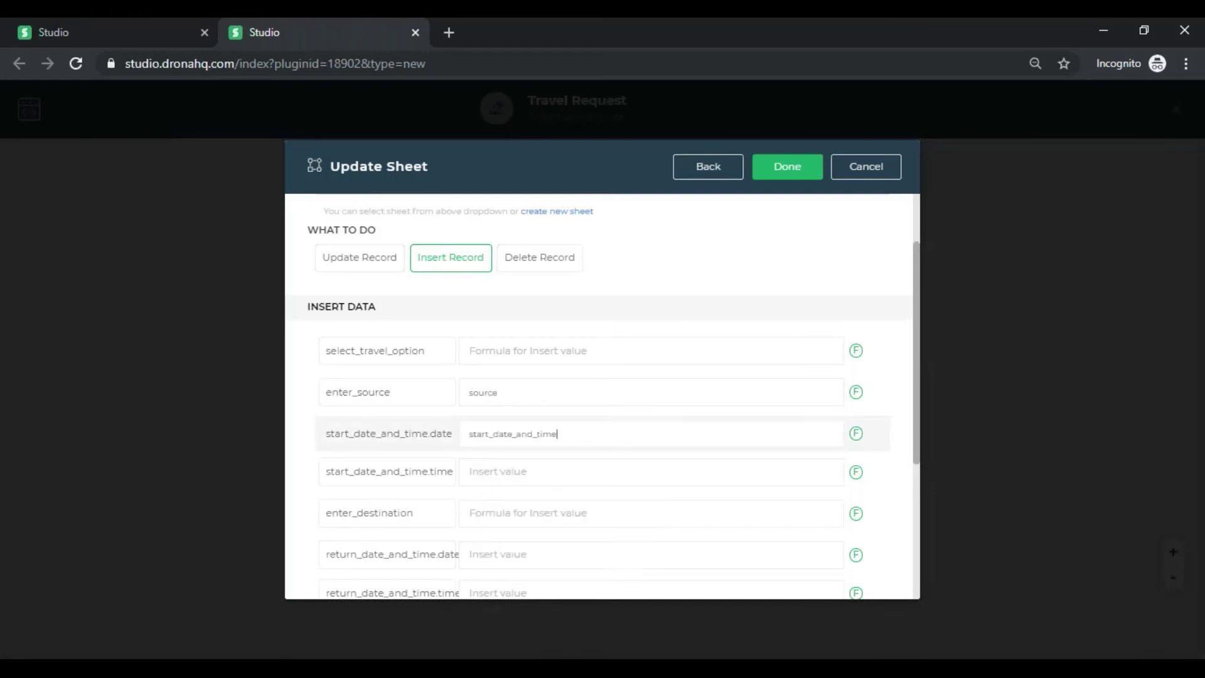
# - Map enter_destination to destination and return_date_and_time.date to end_date, and finish the Update Sheet task
pyautogui.write('dest')
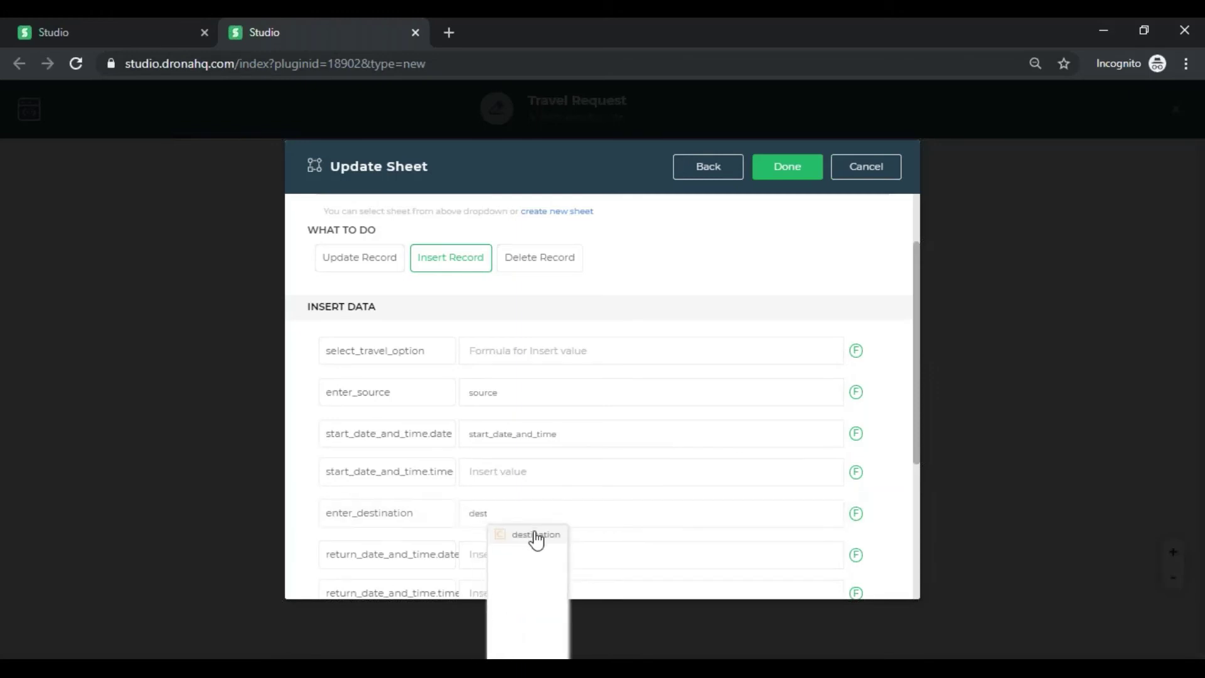
pyautogui.click(535, 535)
pyautogui.click(536, 552)
pyautogui.write('e')
pyautogui.click(530, 530)
pyautogui.scroll(-1, 570, 568)
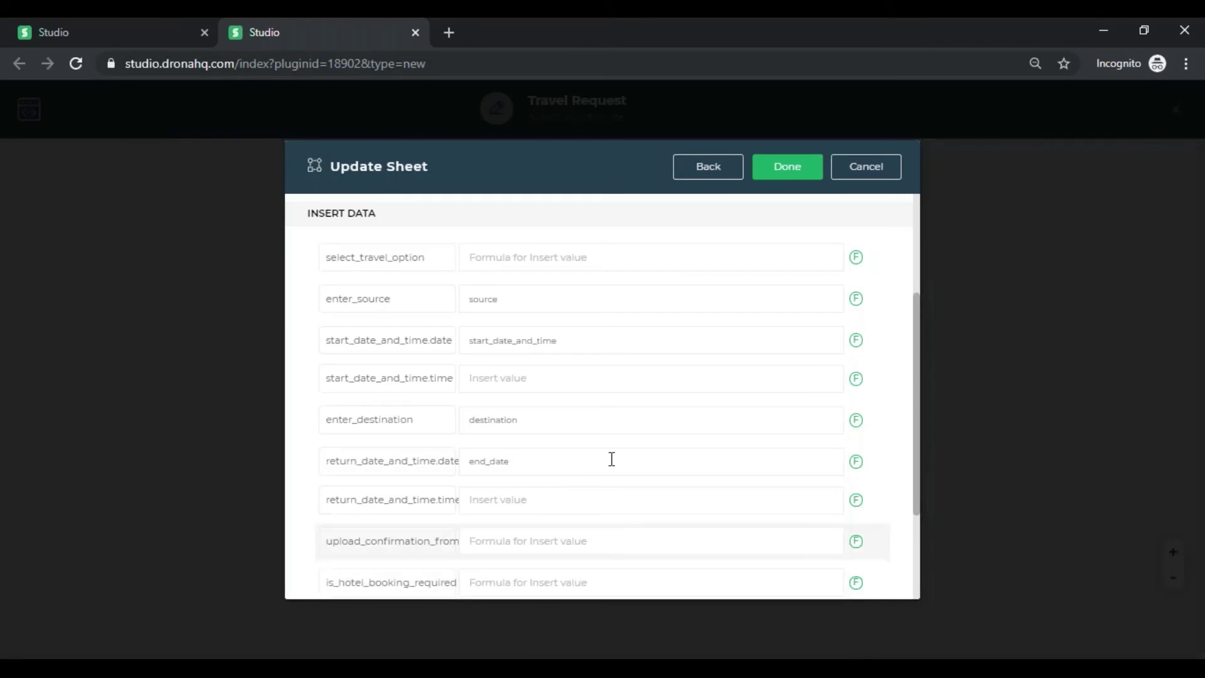
pyautogui.scroll(3, 611, 460)
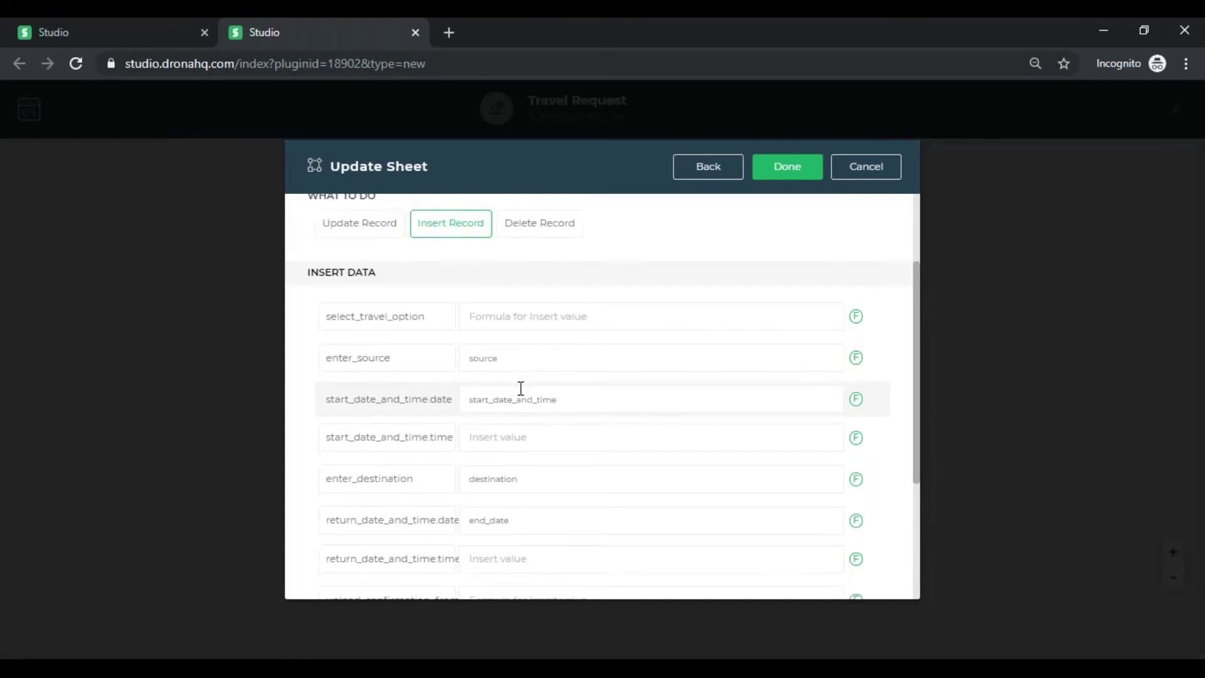
pyautogui.click(792, 173)
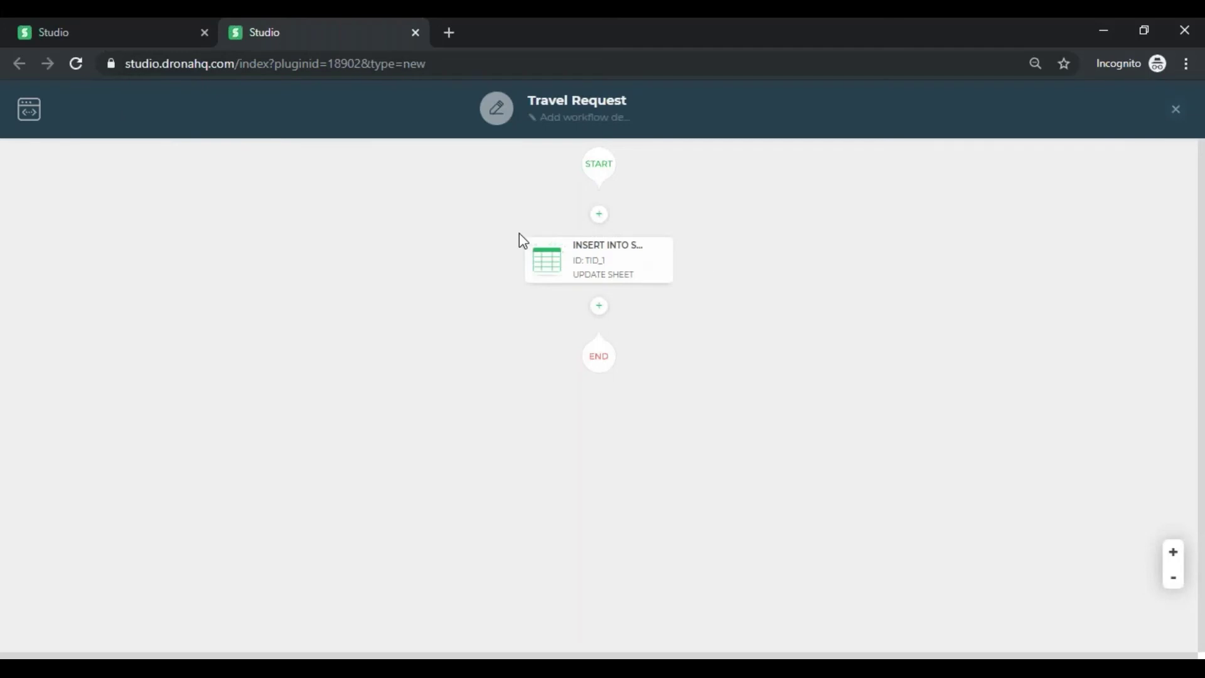
# - Add an Approval task named "manager approval" after the sheet insert task in the workflow and proceed to its configuration
pyautogui.click(600, 308)
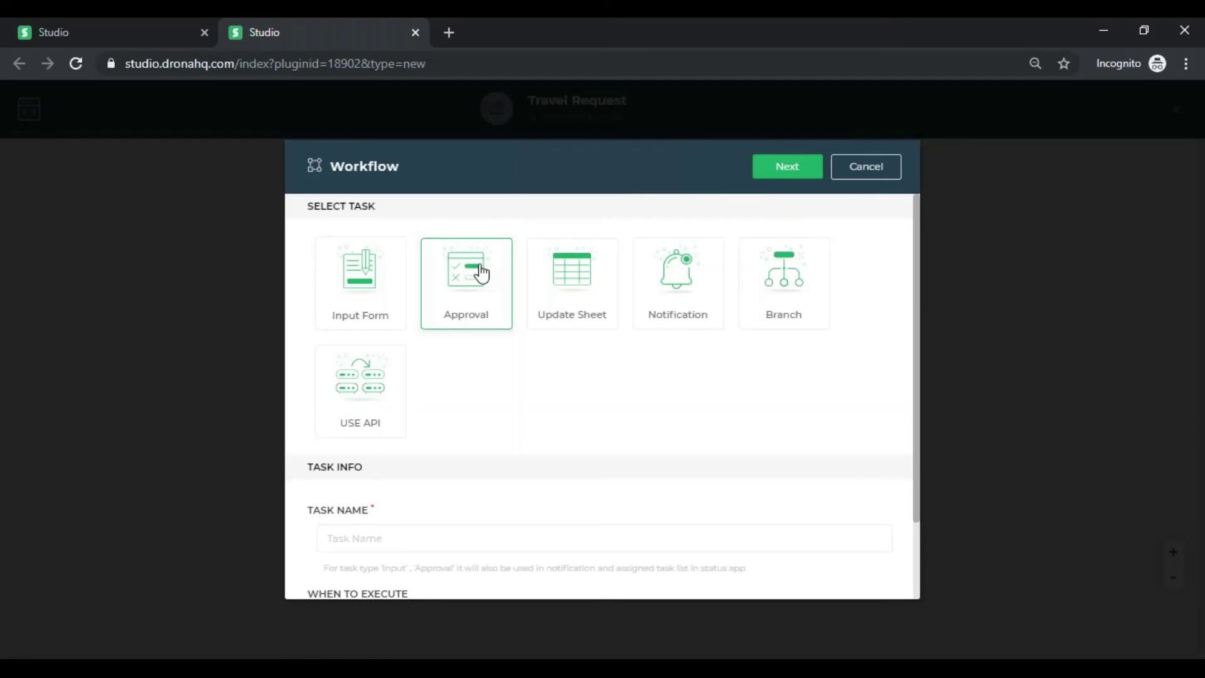
pyautogui.click(482, 274)
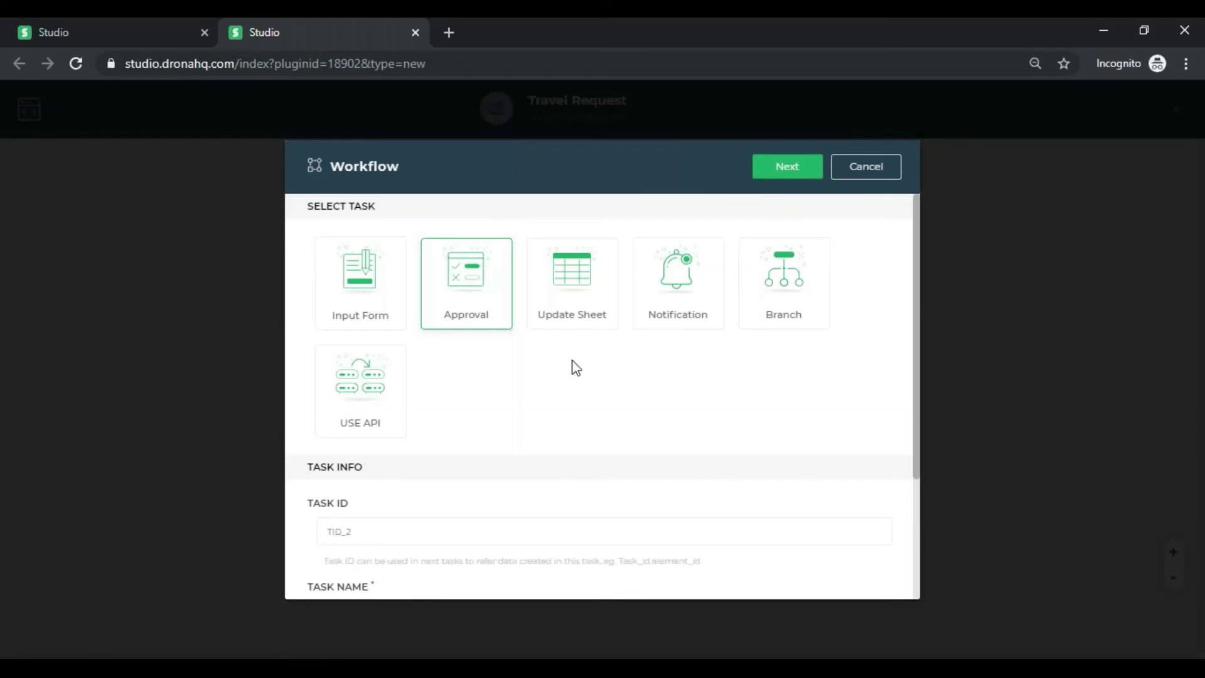
pyautogui.scroll(-2, 550, 531)
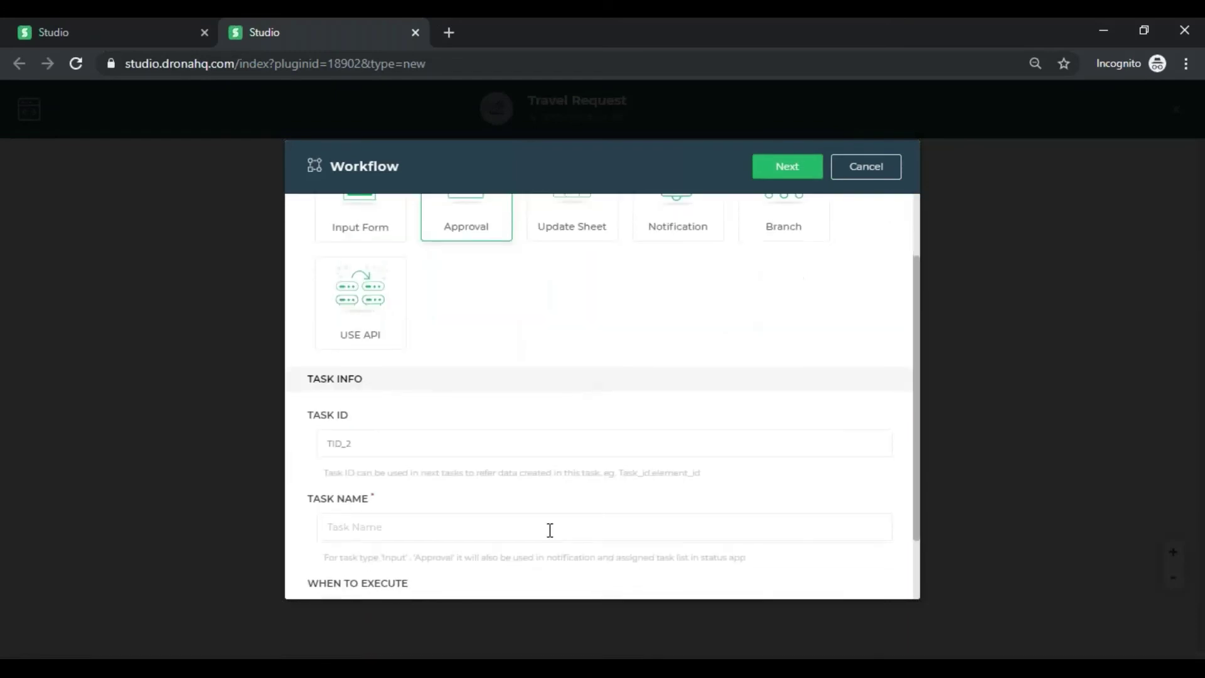
pyautogui.click(550, 530)
pyautogui.write('manager approval')
pyautogui.click(790, 168)
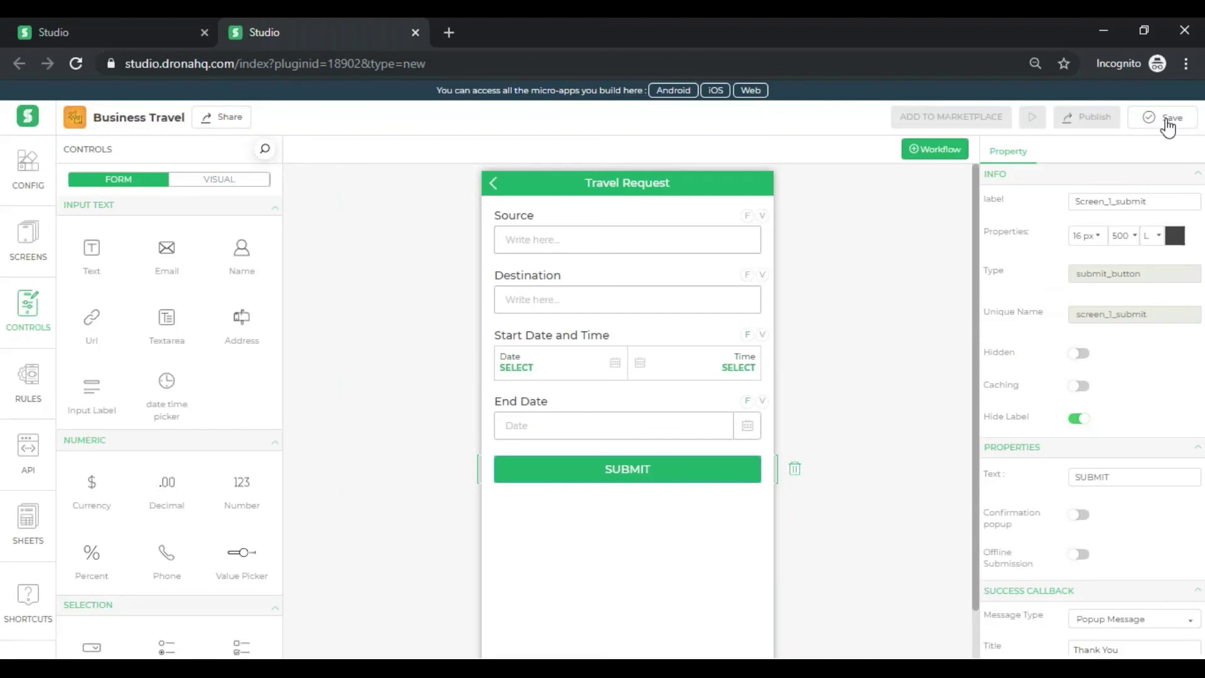
# - Save the app and publish it with the release notes "simple form to request travel booking"
pyautogui.click(1168, 126)
pyautogui.click(1089, 116)
pyautogui.write('si')
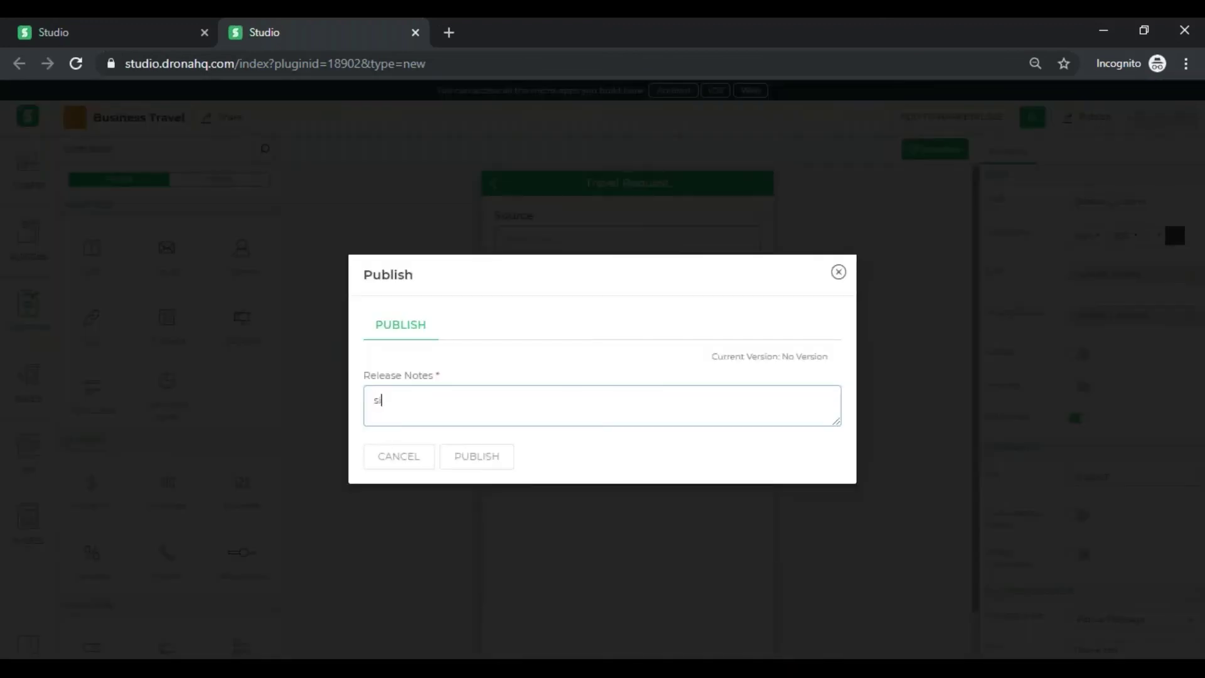
pyautogui.write('mple form to request travel booking')
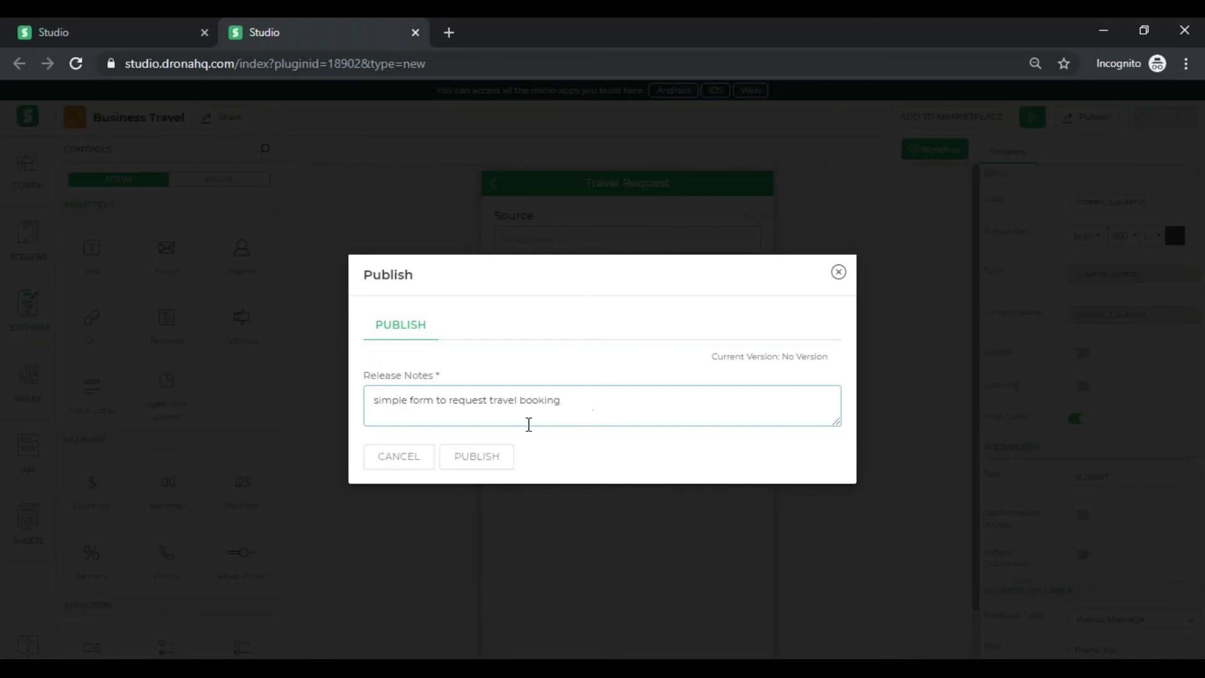
pyautogui.click(478, 460)
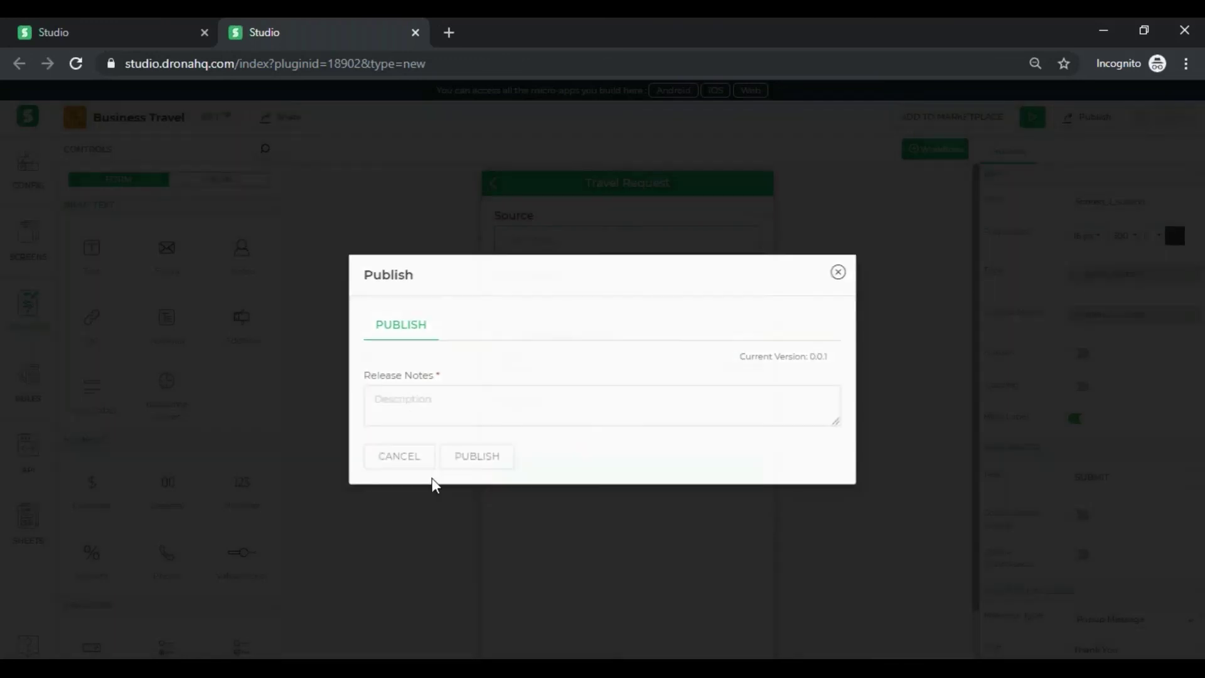